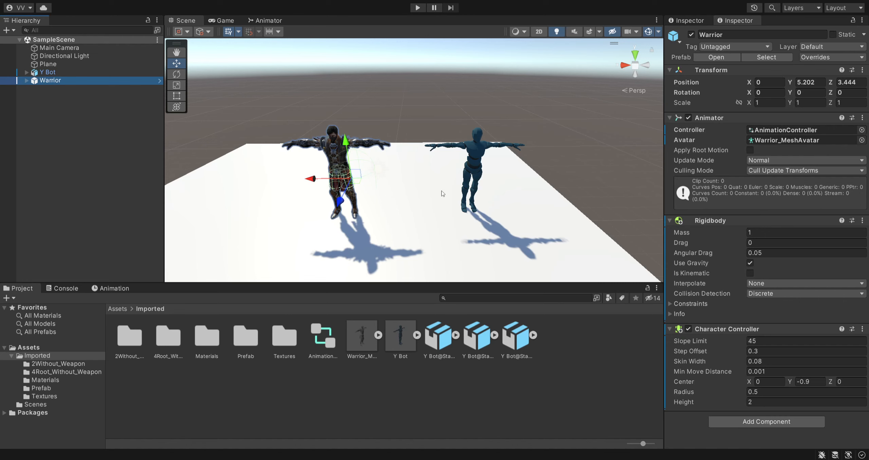
- Set the Warrior_Mesh model's rig animation type to Humanoid and apply the import settings
click(116, 118)
click(60, 73)
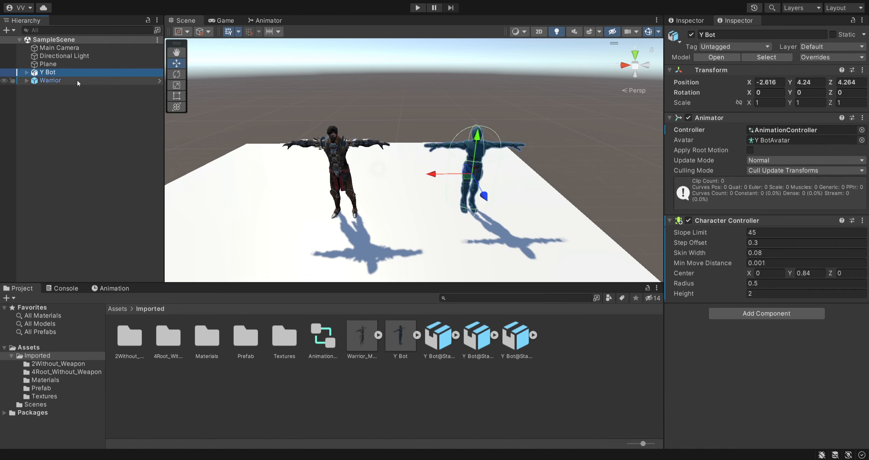
click(89, 193)
click(360, 336)
click(400, 351)
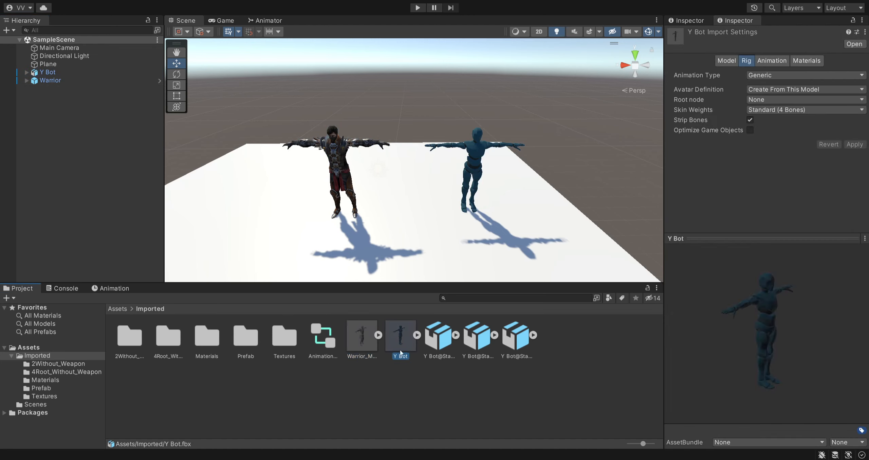
click(353, 341)
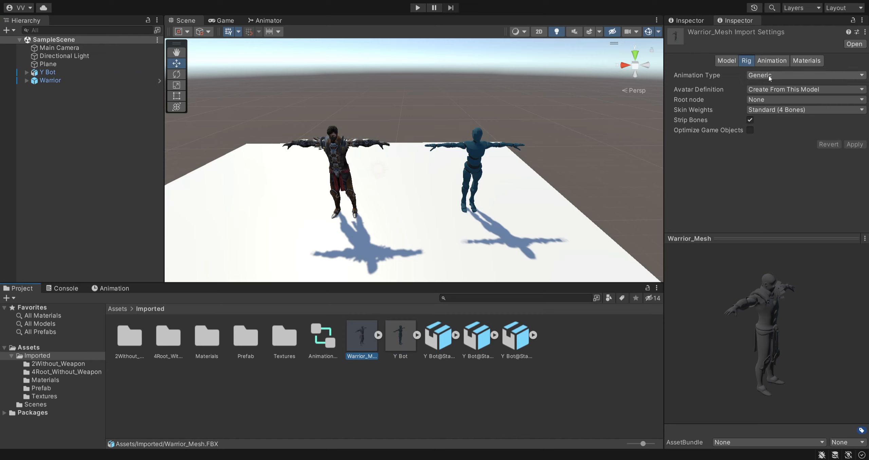
click(778, 110)
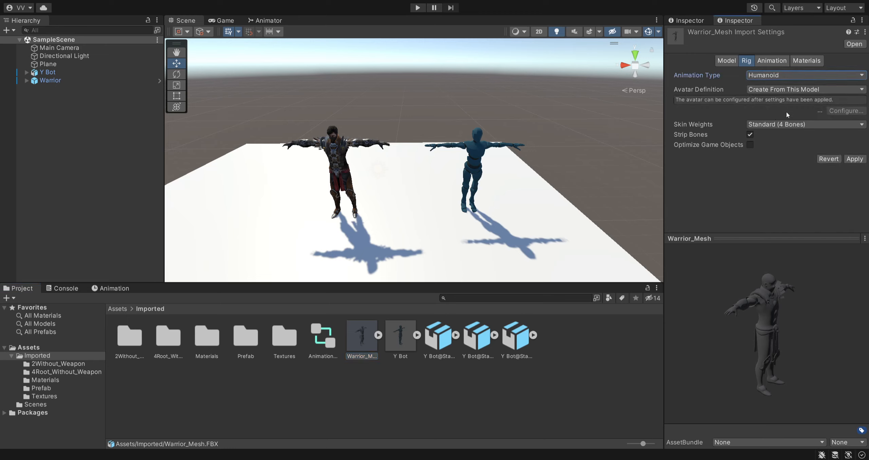
click(854, 159)
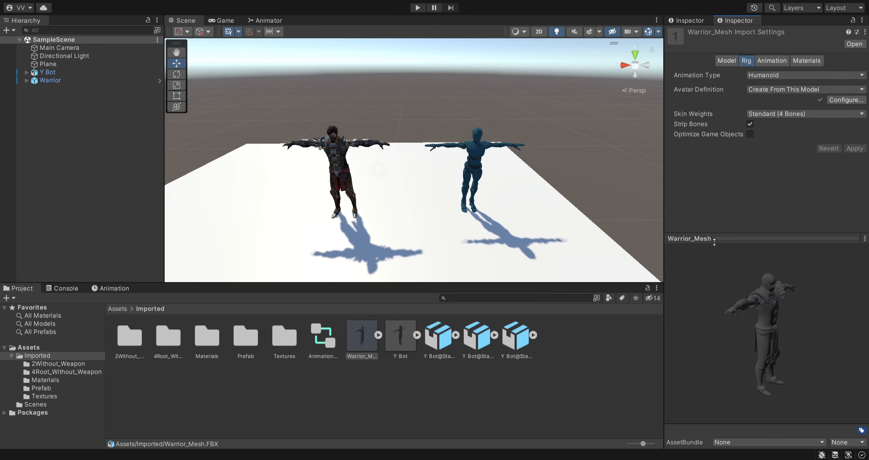
- Set the Y Bot model's rig animation type to Humanoid, apply the import settings and deselect the asset
click(397, 345)
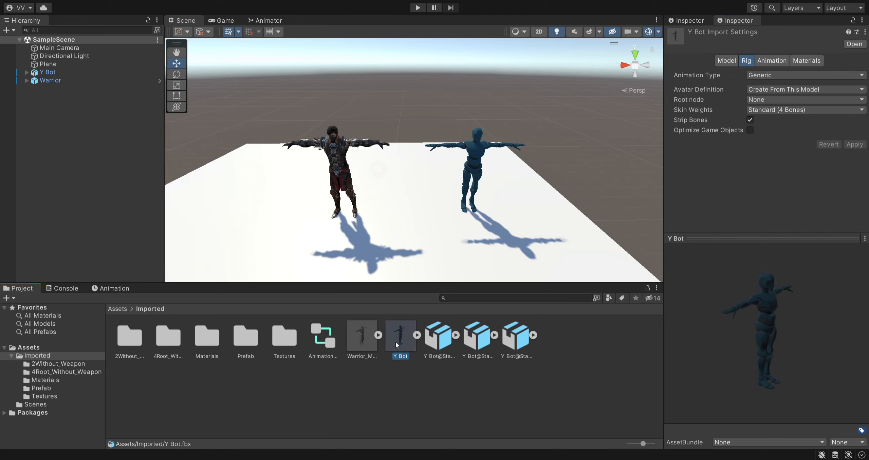
click(769, 75)
click(775, 104)
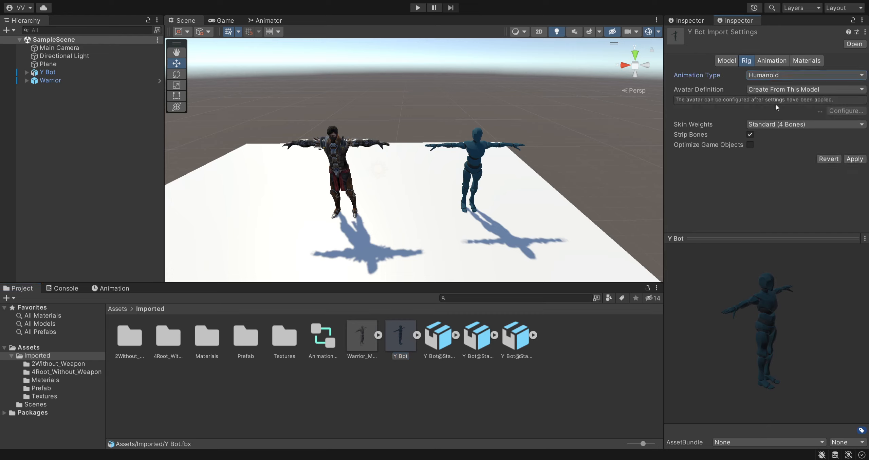
click(853, 158)
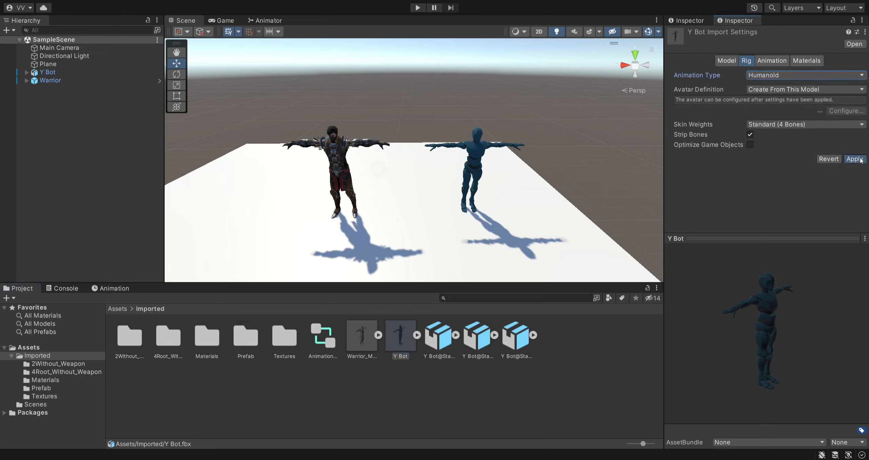
click(491, 369)
- Open the configuration of the Warrior_Mesh avatar, examine its humanoid bone mapping, and close it
click(378, 335)
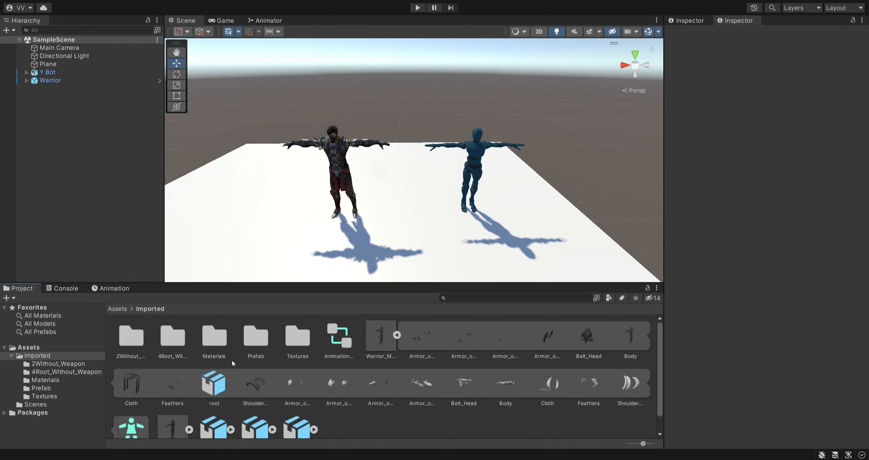
scroll(233, 360, down, 1)
click(140, 417)
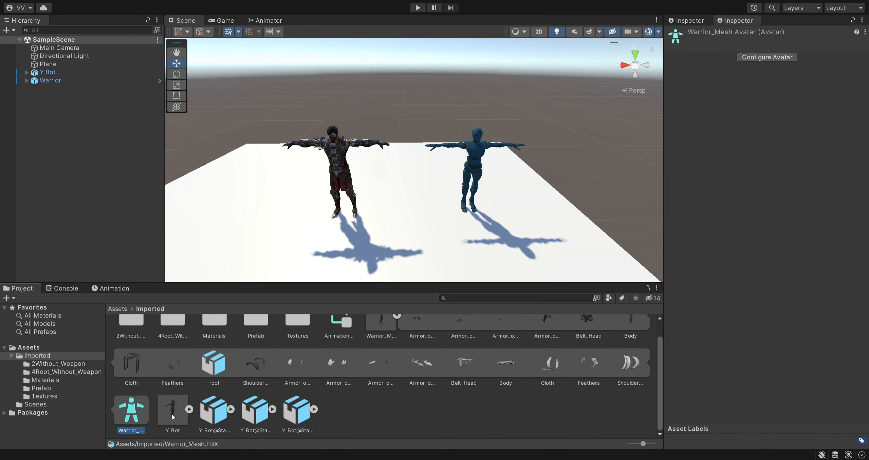
click(761, 59)
scroll(480, 231, up, 3)
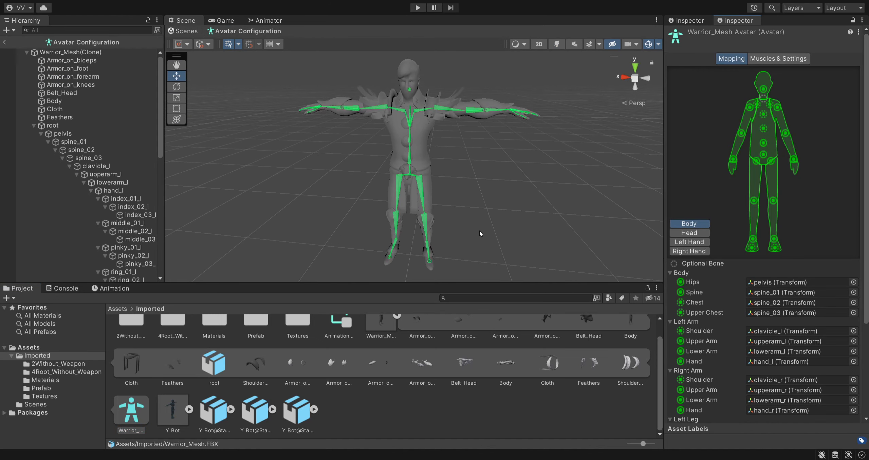
scroll(478, 226, down, 1)
right_drag(455, 221, 544, 252)
scroll(740, 356, down, 5)
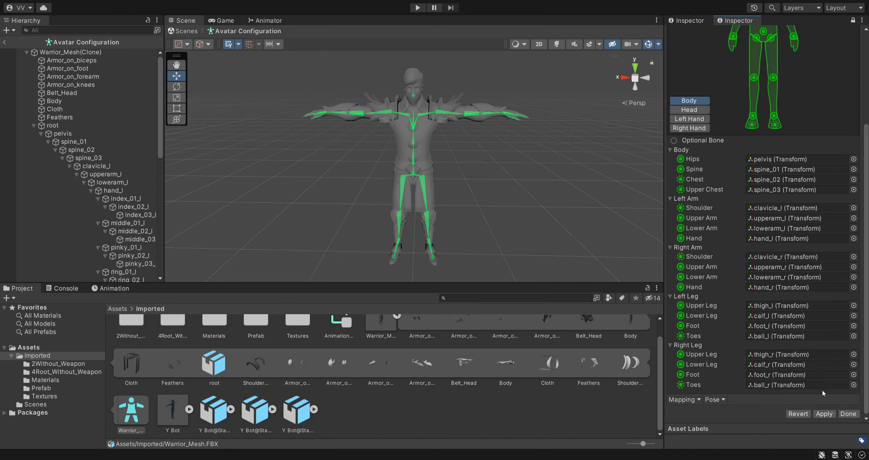
click(848, 414)
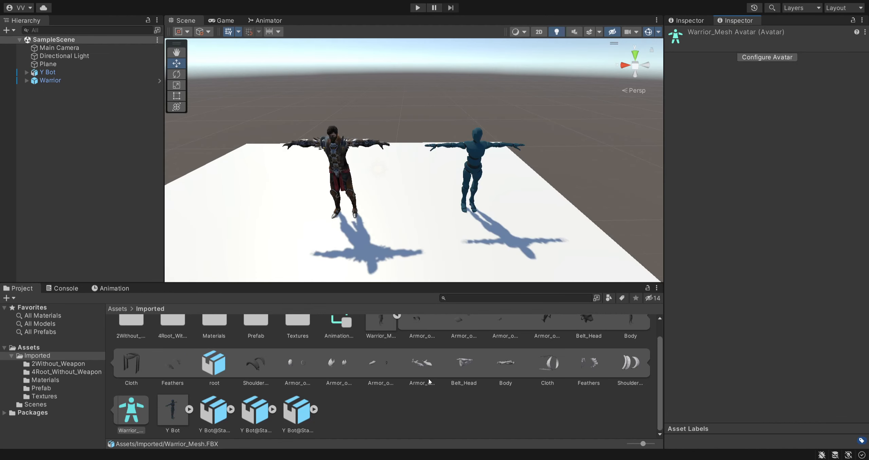
- Open the configuration of the Y Bot avatar, examine its mixamorig bone mapping, and close it
scroll(389, 387, up, 1)
click(397, 336)
click(407, 339)
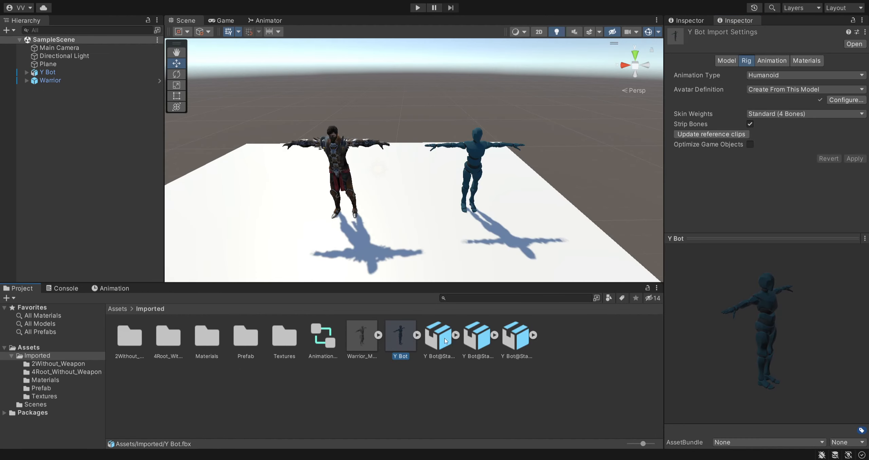
click(417, 335)
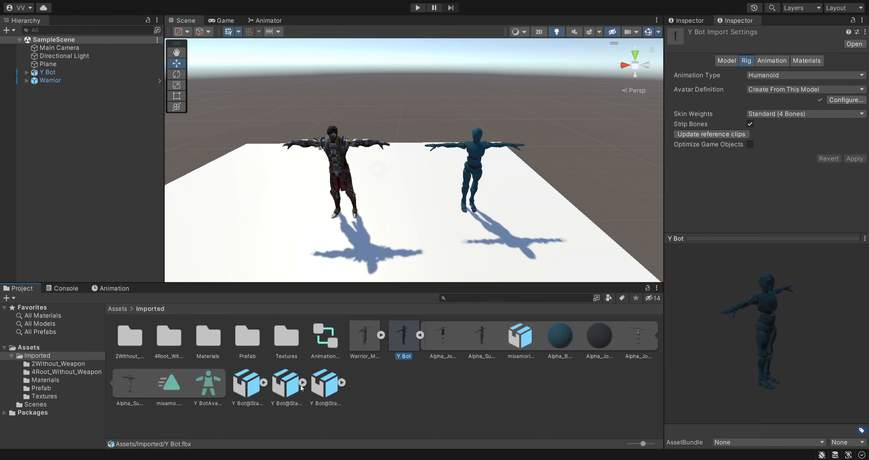
click(208, 393)
click(775, 59)
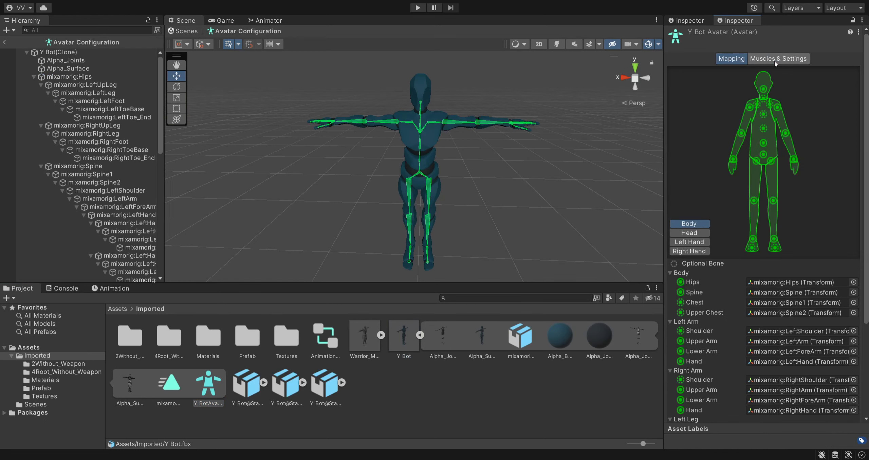
scroll(724, 327, down, 5)
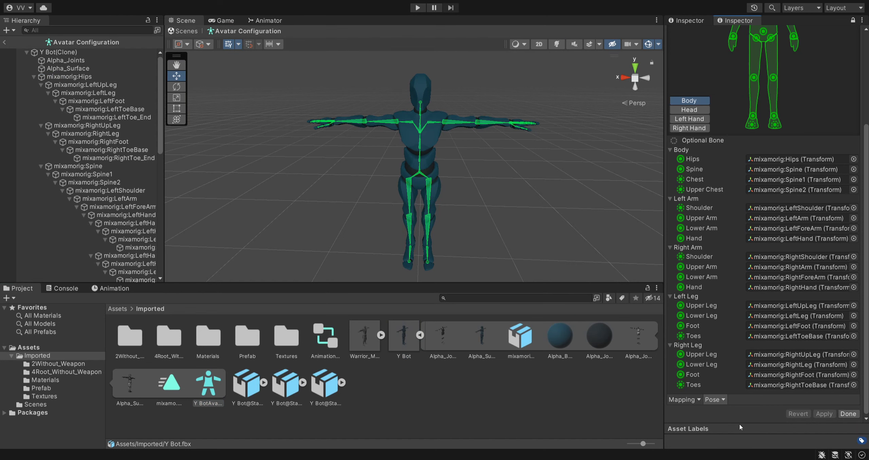
click(851, 415)
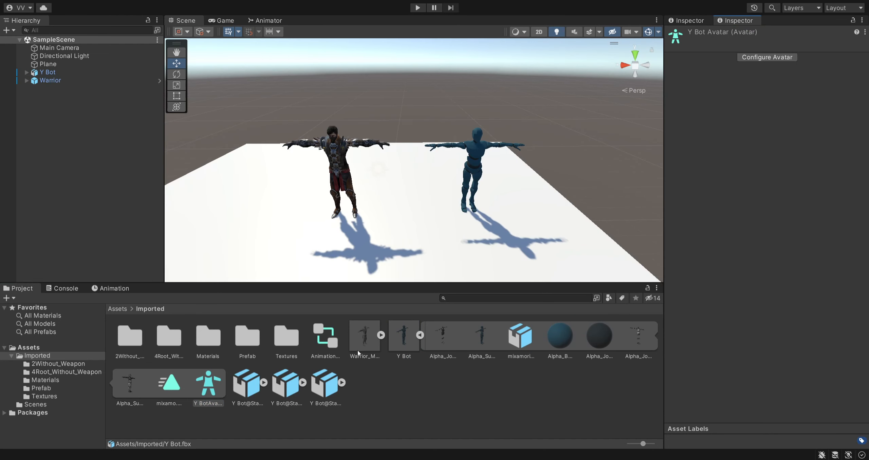
click(419, 336)
- Reopen the Warrior_Mesh avatar configuration and examine the transform of the left foot bone foot_l
click(381, 336)
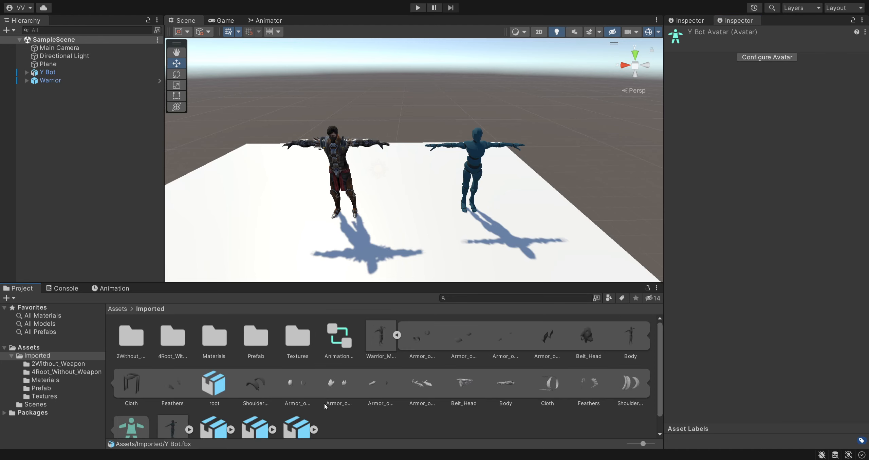
scroll(237, 407, down, 1)
click(143, 411)
click(767, 57)
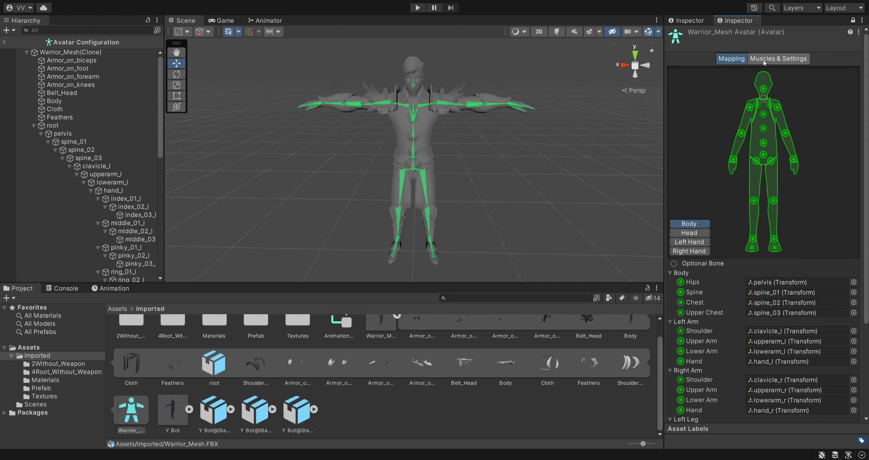
right_drag(505, 222, 427, 251)
key(w)
key(d)
key(s)
click(422, 232)
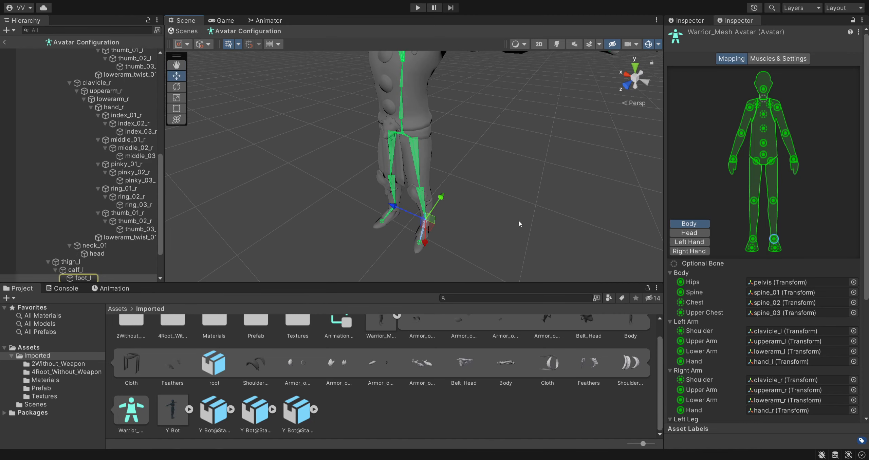
click(698, 21)
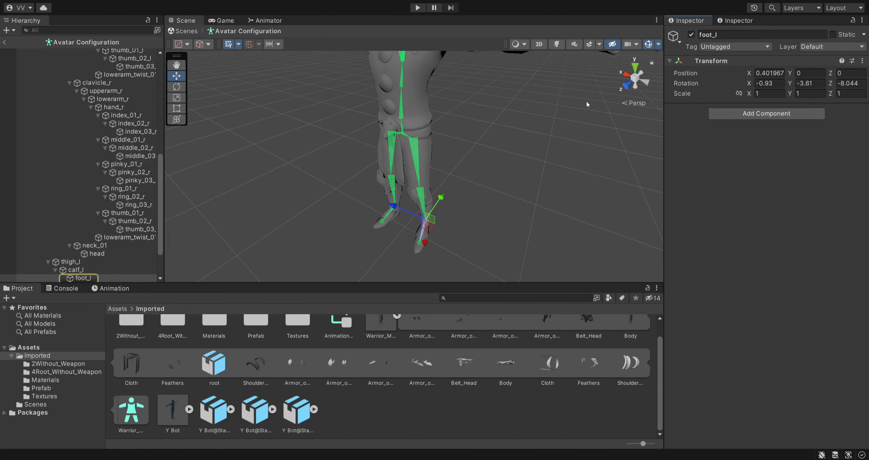
click(734, 20)
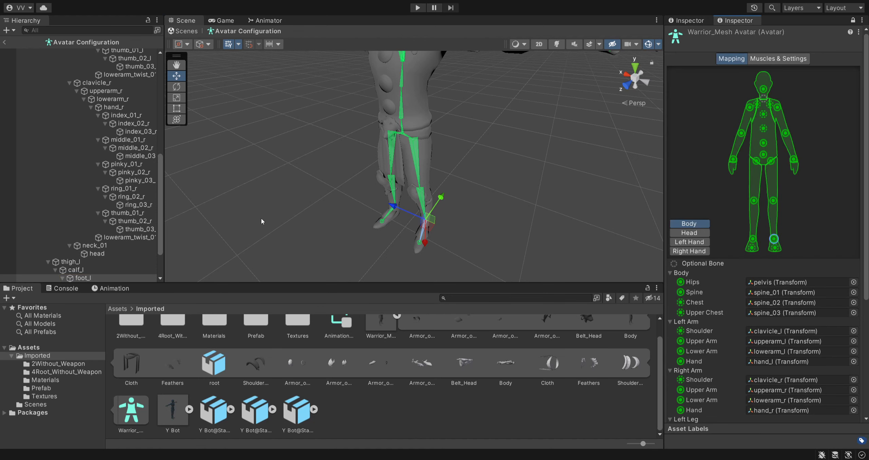
- Leave the Warrior_Mesh avatar configuration and collapse the model's sub-assets
key(s)
right_drag(262, 212, 319, 192)
click(5, 42)
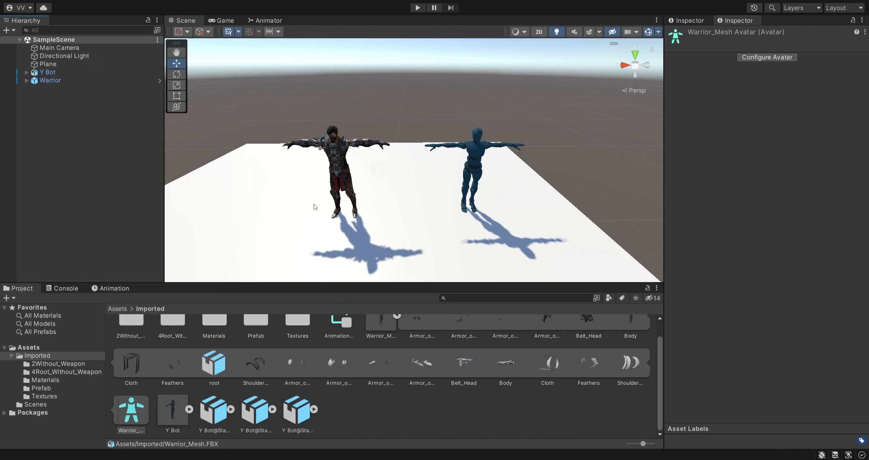
scroll(397, 396, up, 2)
click(396, 336)
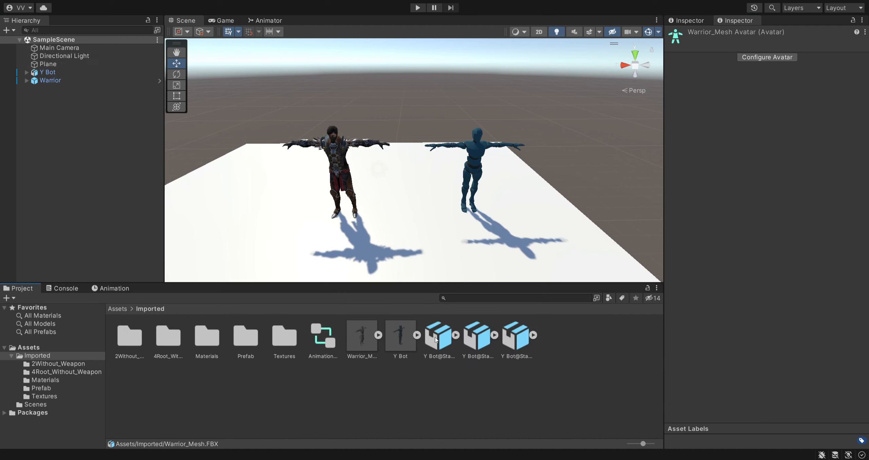
- Compare the rig import settings of the Warrior_Mesh and Y Bot models
click(371, 367)
click(370, 342)
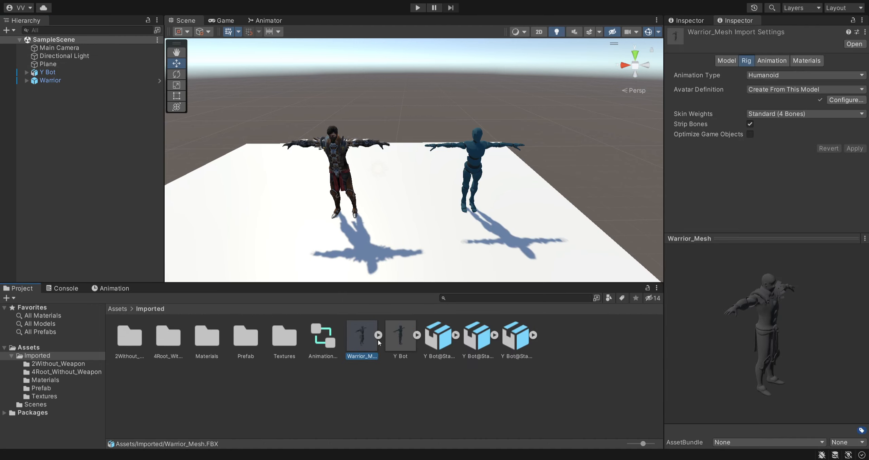
click(405, 341)
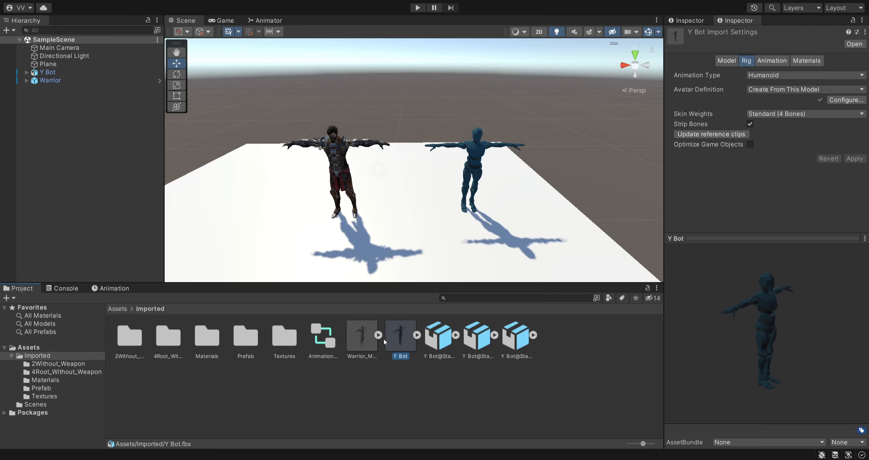
click(378, 335)
click(395, 337)
click(404, 371)
click(372, 342)
click(394, 342)
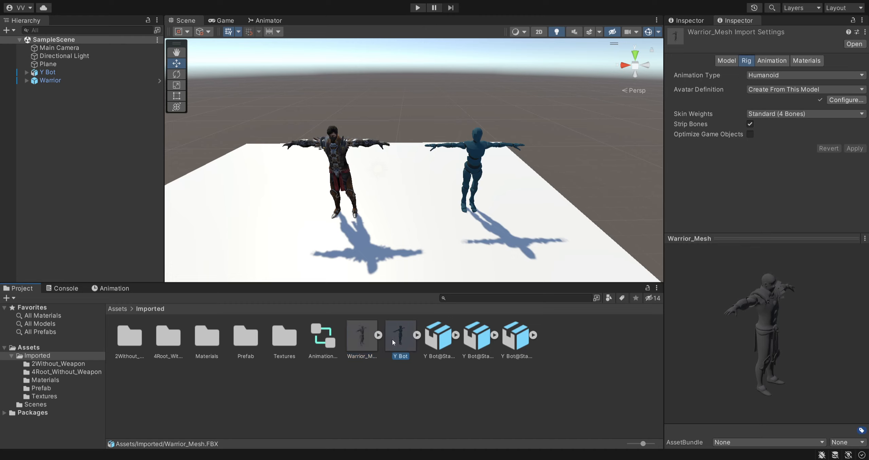
click(362, 346)
click(408, 382)
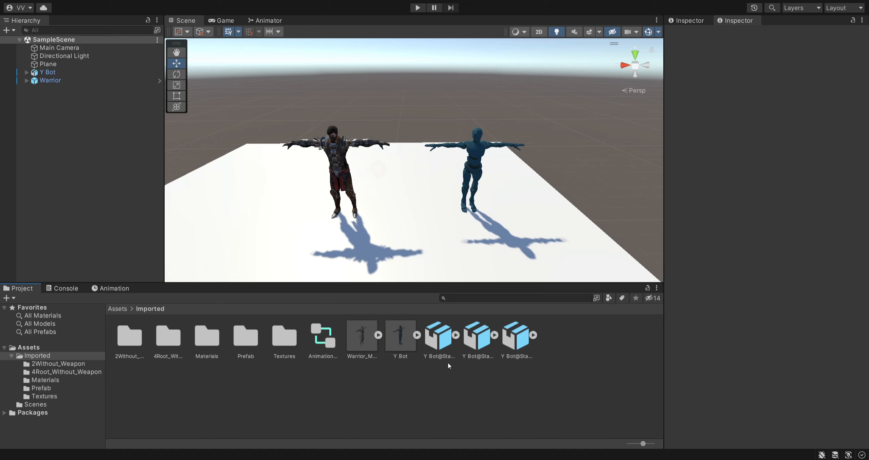
- Check the rig settings of Y Bot and its Standing Melee Attack 360 Low, Backhand and Downward animation files
click(406, 345)
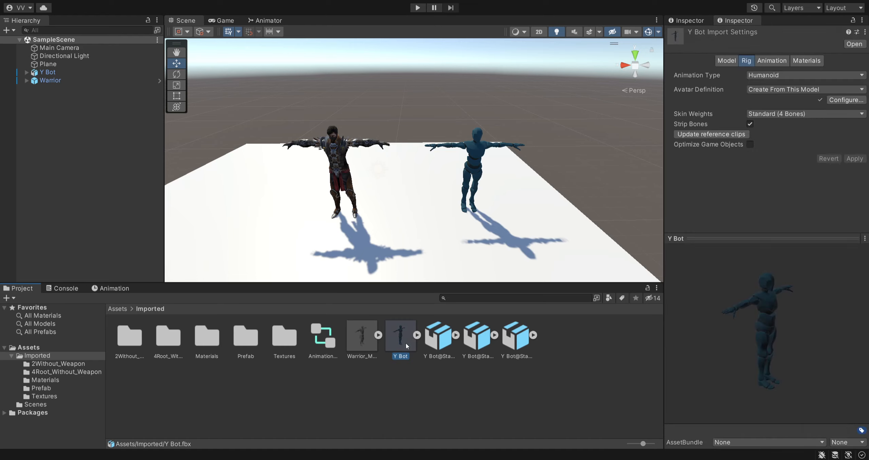
click(439, 347)
key(Right)
key(Right)
key(Left)
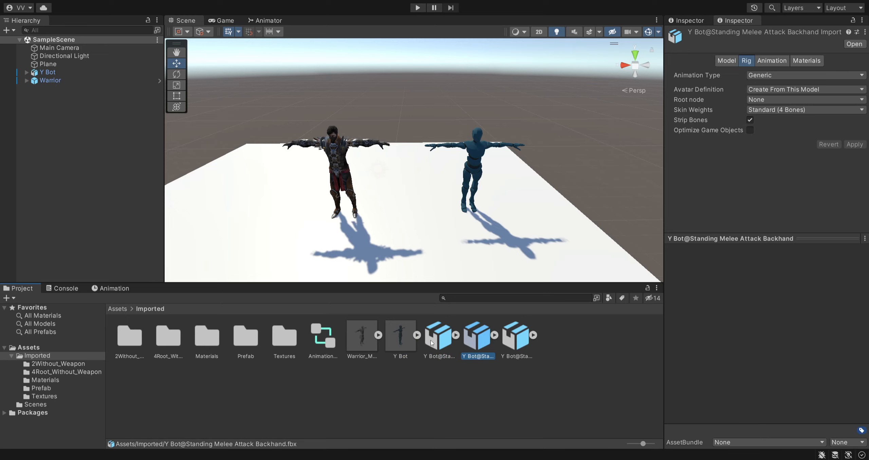
key(Left)
key(Right)
key(Right)
click(406, 341)
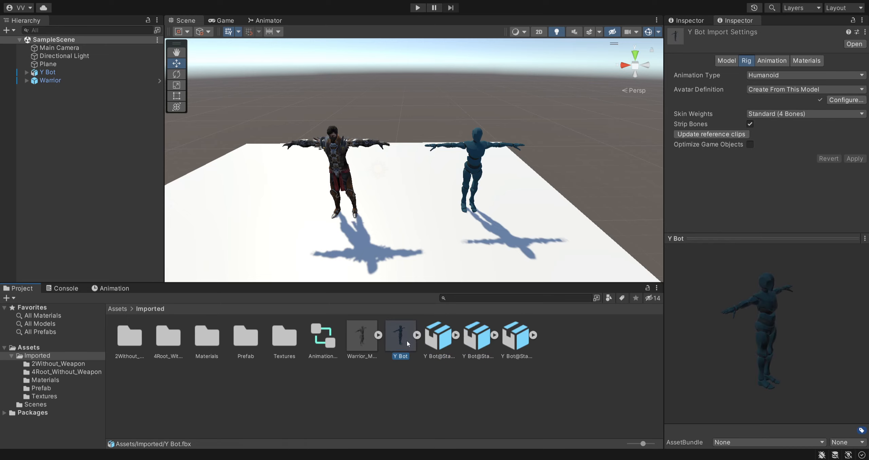
click(443, 346)
key(Right)
key(Right)
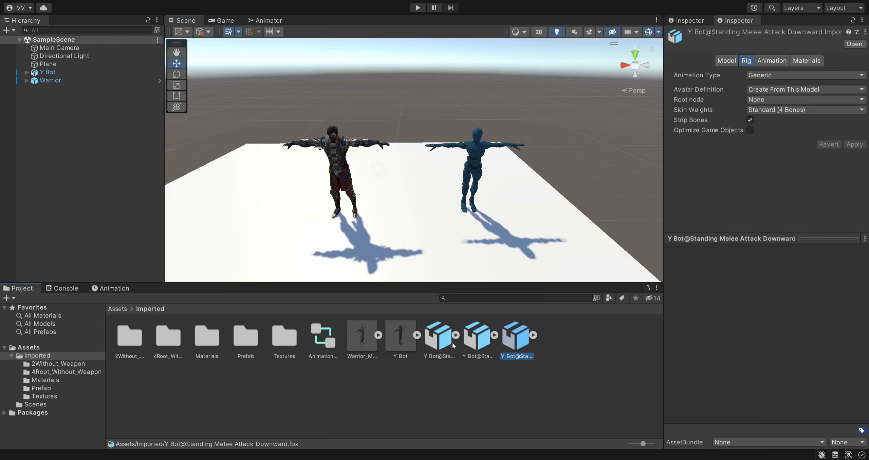
click(437, 343)
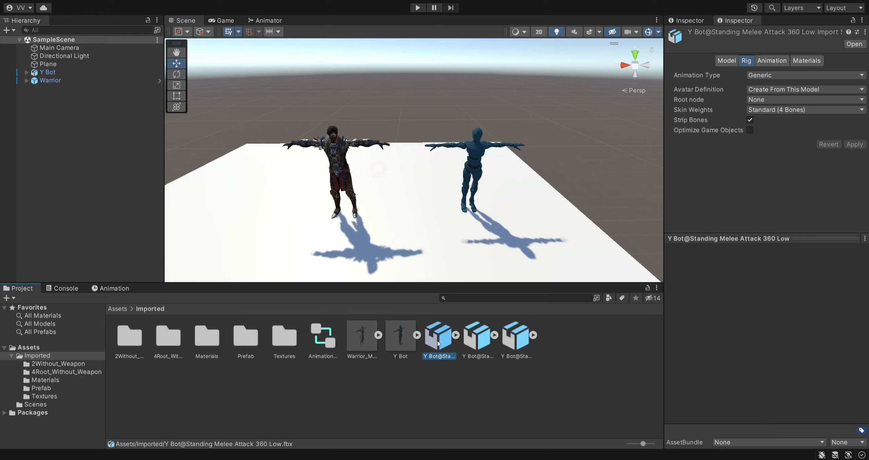
click(478, 343)
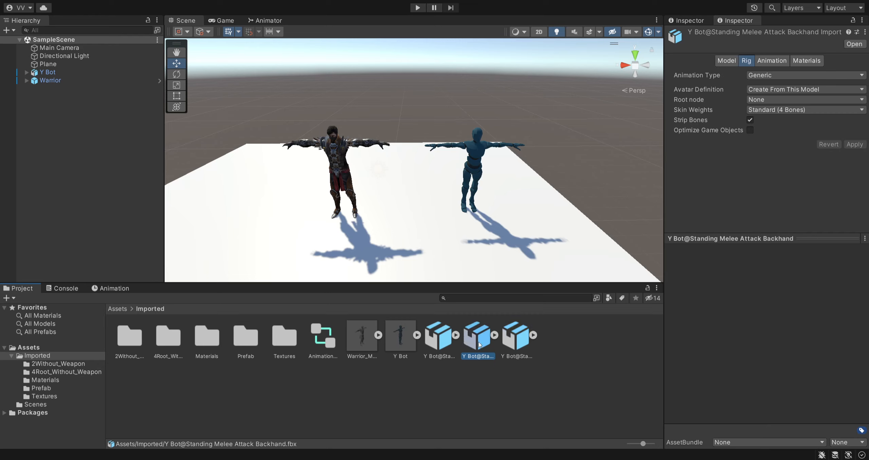
- Inspect the Y Bot Avatar among the Y Bot model's sub-assets and collapse them again
click(415, 356)
click(417, 336)
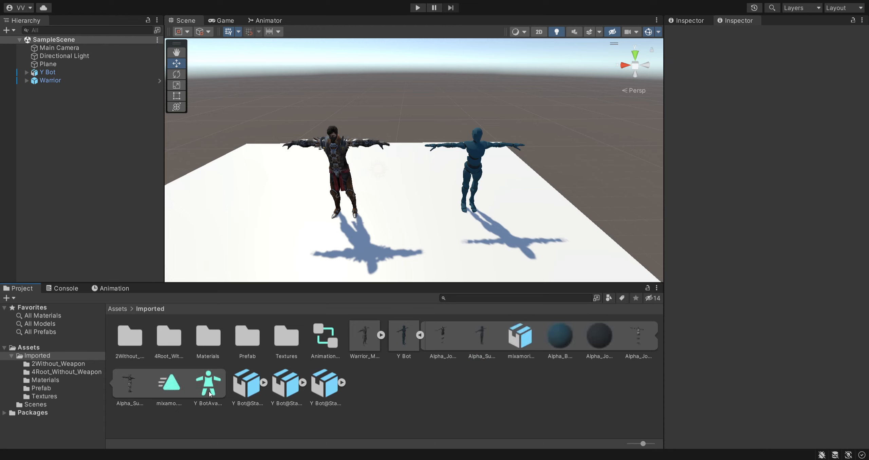
click(209, 394)
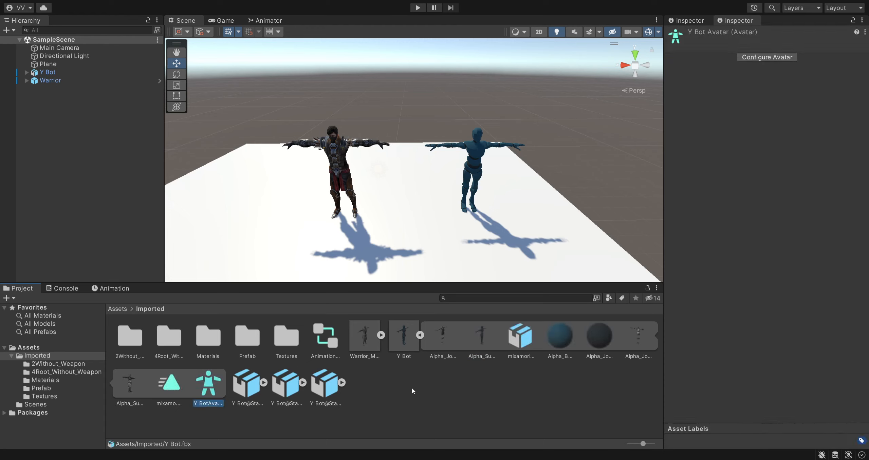
click(420, 335)
- Set the rigs of the three Y Bot Standing Melee Attack files to Humanoid, with avatar definition Copy From Other Avatar
click(444, 354)
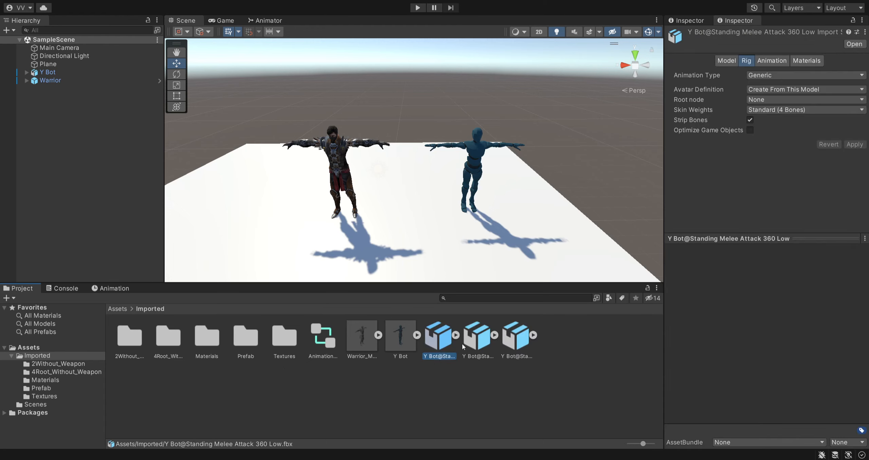
ctrl+click(478, 355)
ctrl+click(515, 349)
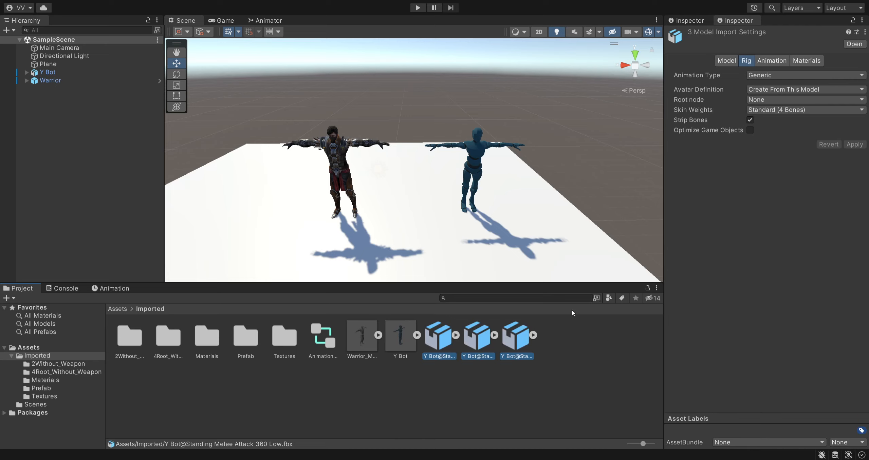
click(780, 114)
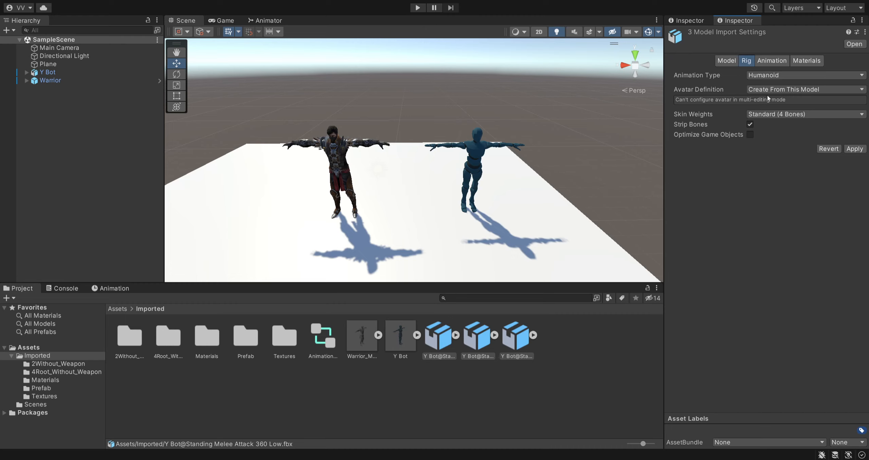
click(780, 117)
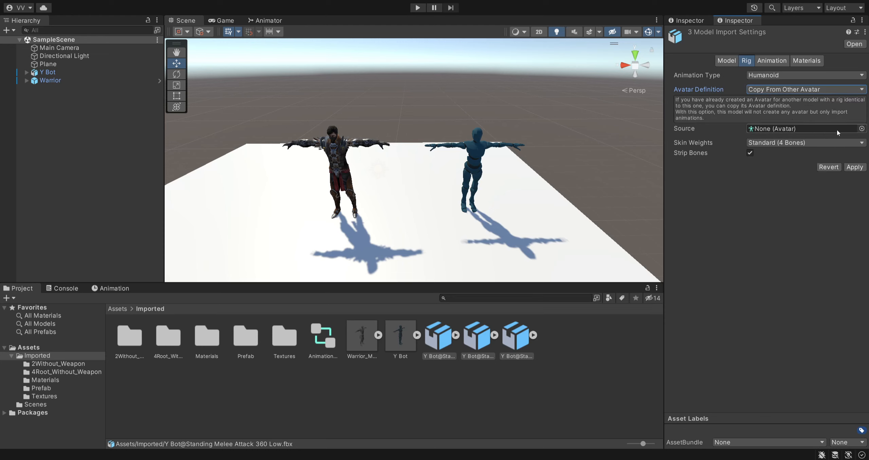
- Assign Y BotAvatar as the source avatar for the three melee attack files, apply it, and collapse the Y Bot sub-assets
click(861, 129)
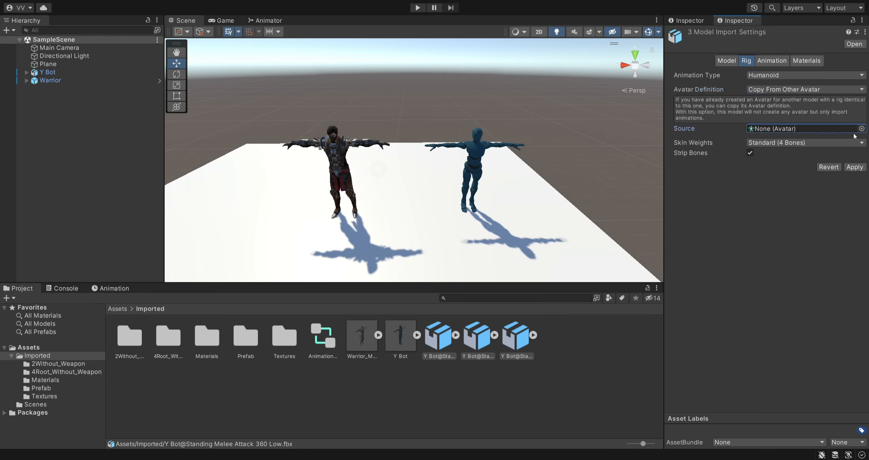
click(416, 336)
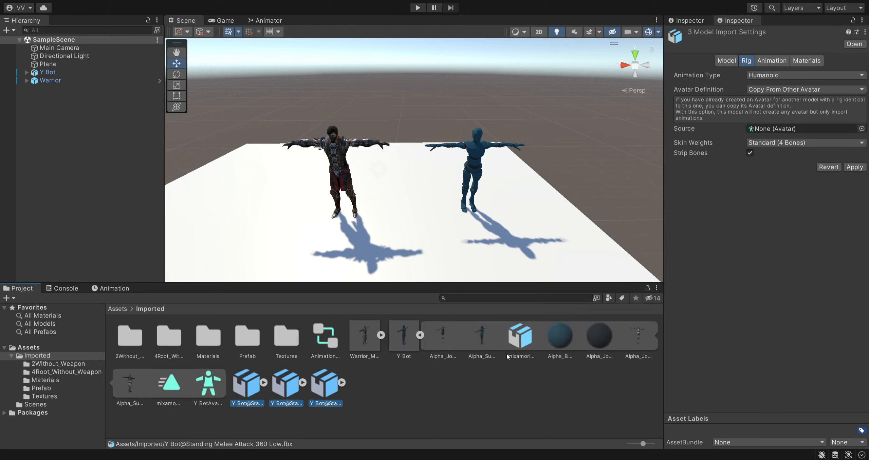
drag(222, 379, 782, 131)
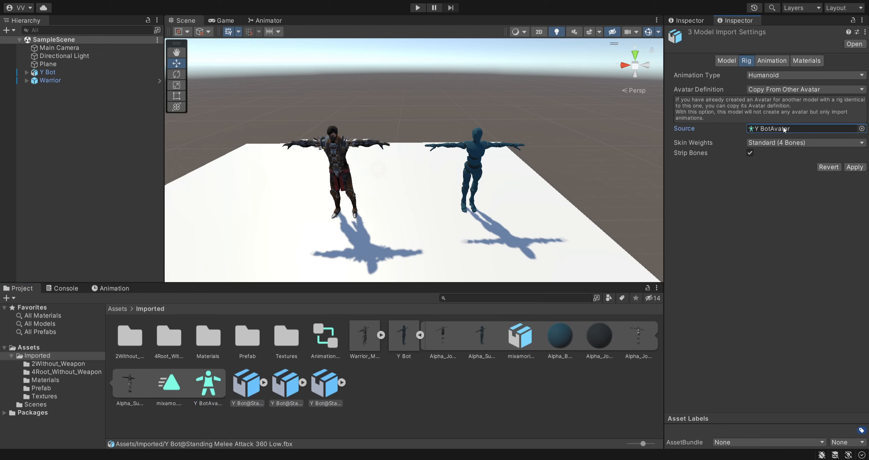
click(784, 129)
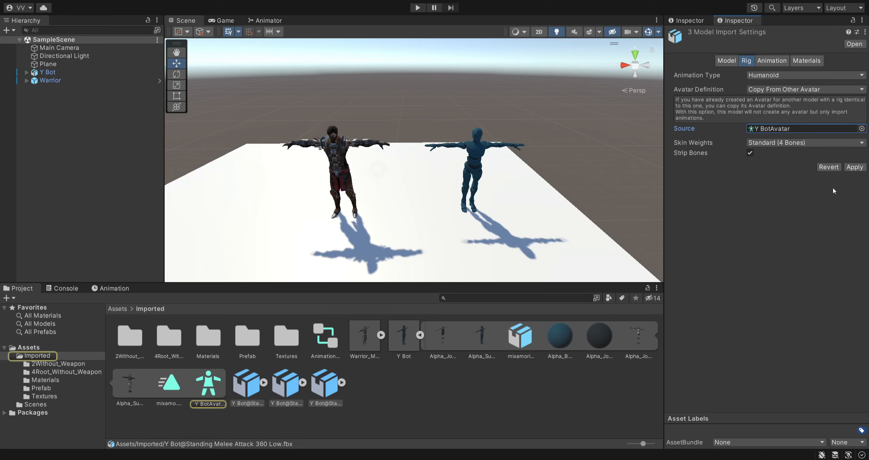
click(855, 167)
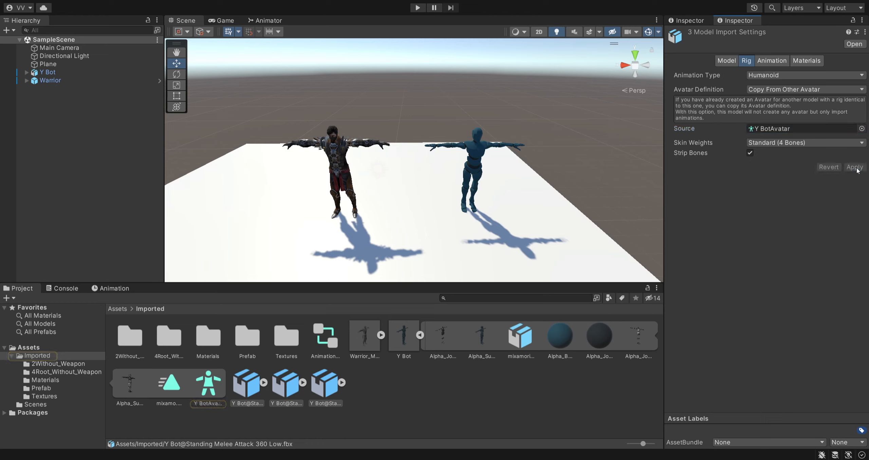
click(447, 397)
click(420, 335)
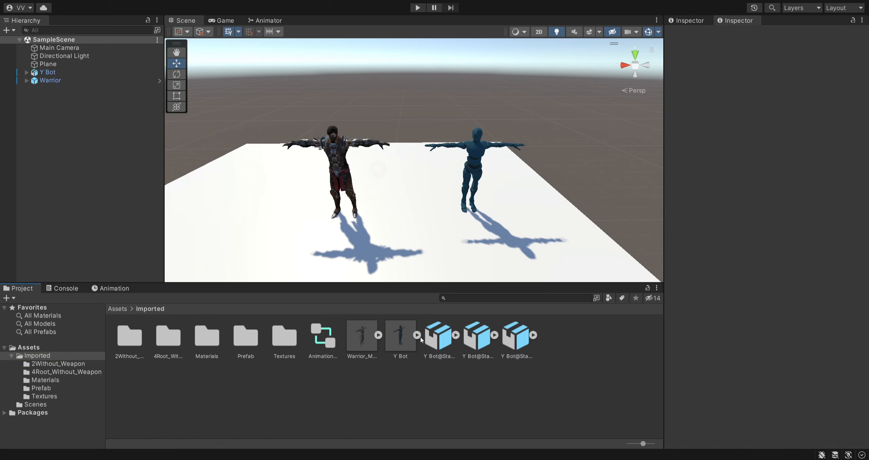
- Check the Warrior_Mesh model's sub-assets and rig import settings
click(378, 335)
click(373, 342)
click(378, 335)
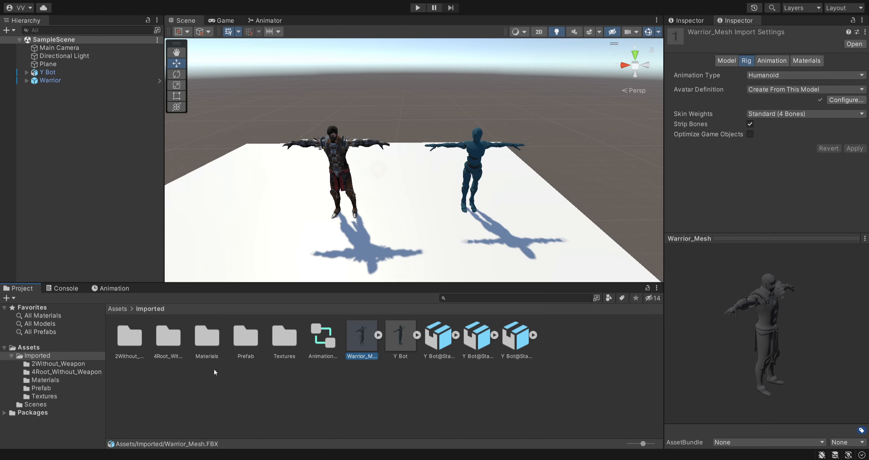
- Set all animation files in the 2Without_Weapon folder to Humanoid, with avatar definition Copy From Other Avatar
double_click(130, 336)
scroll(213, 391, down, 1)
scroll(213, 391, up, 1)
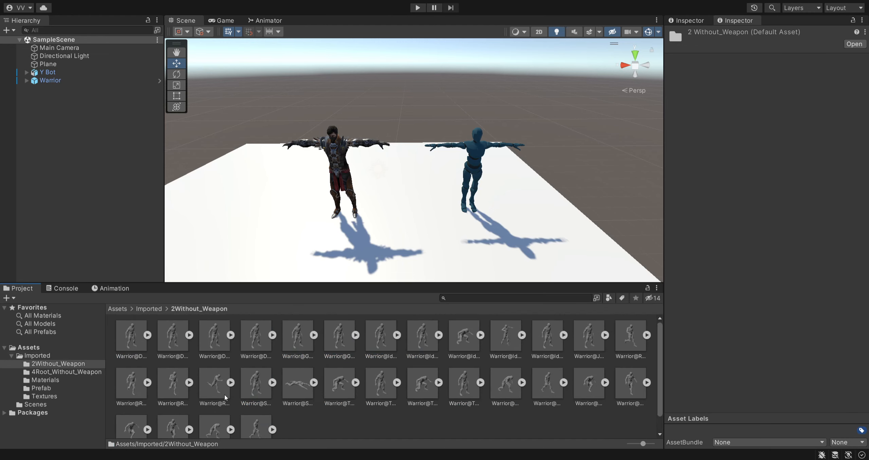
click(141, 348)
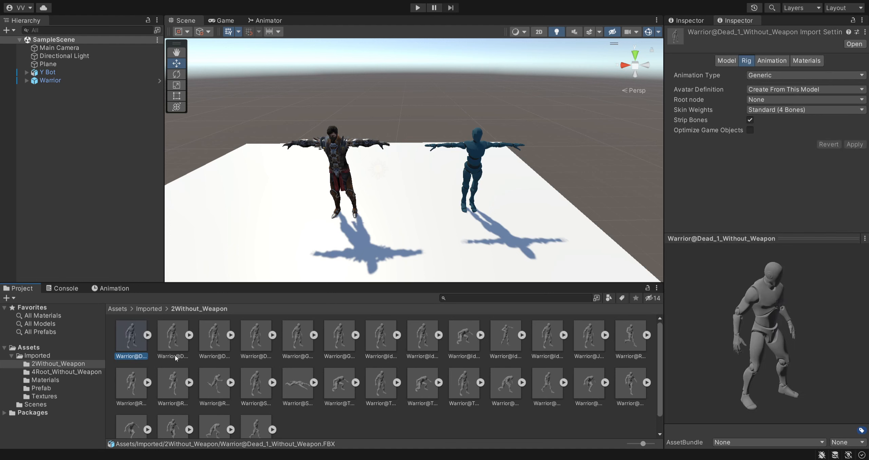
key(ctrl+a)
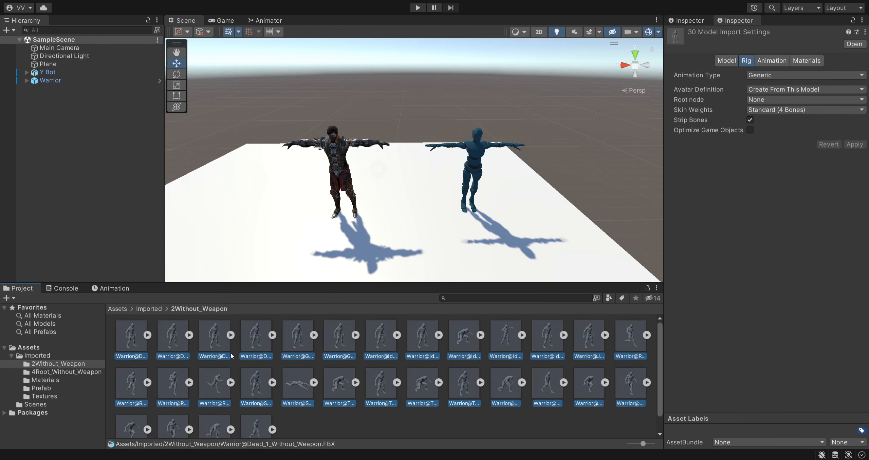
click(770, 75)
click(780, 107)
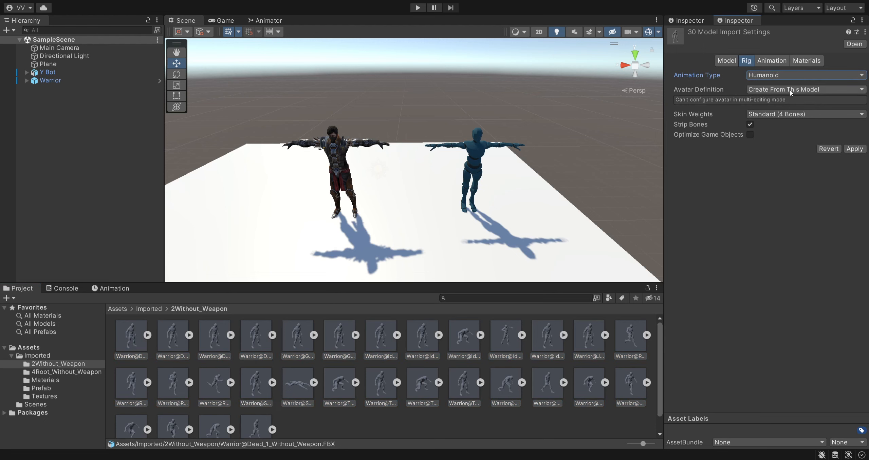
click(783, 113)
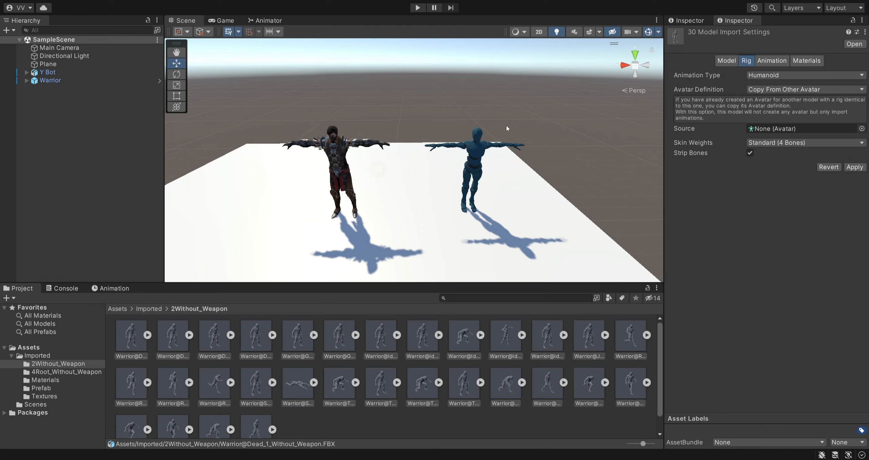
- Assign Warrior_MeshAvatar as the source avatar for the selected Warrior animations, apply the rig change, and collapse the Warrior_Mesh sub-assets
double_click(434, 186)
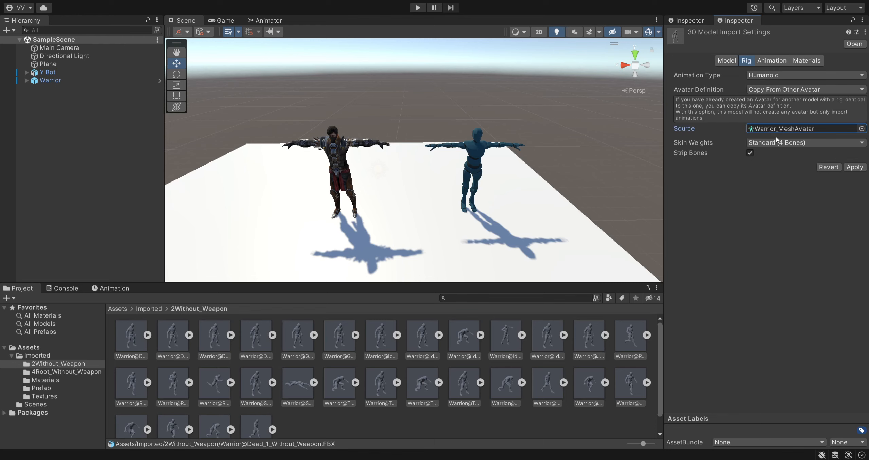
click(784, 130)
scroll(165, 406, down, 1)
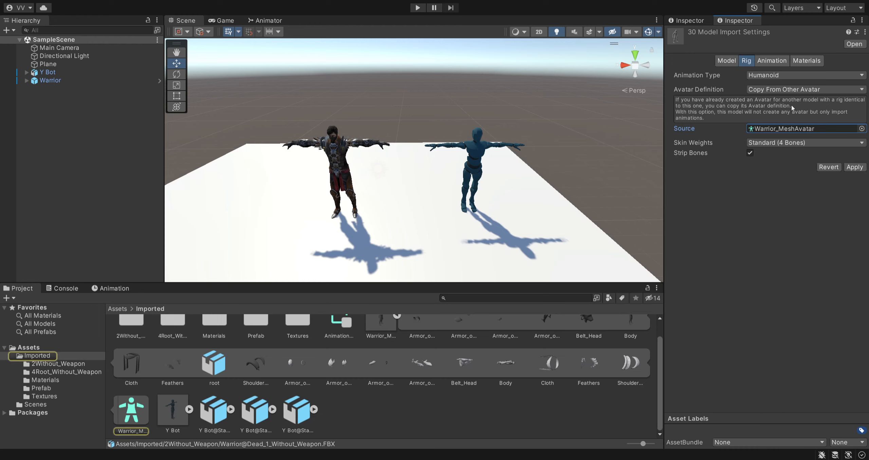
click(855, 167)
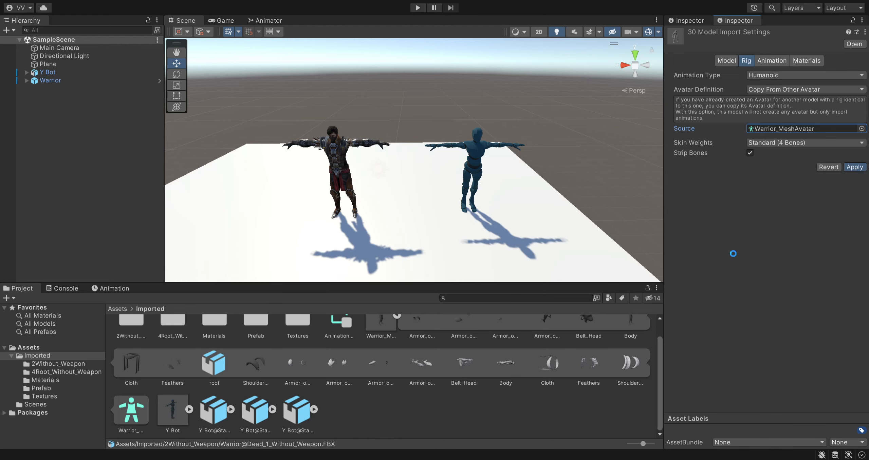
scroll(300, 380, up, 1)
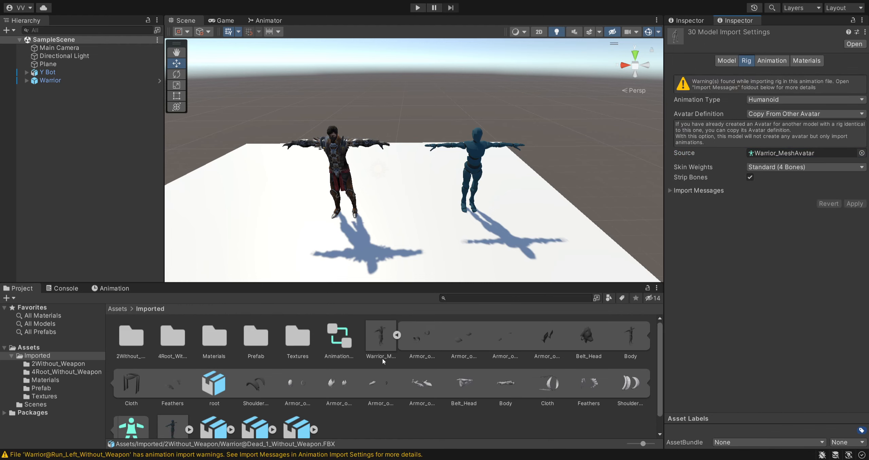
click(396, 339)
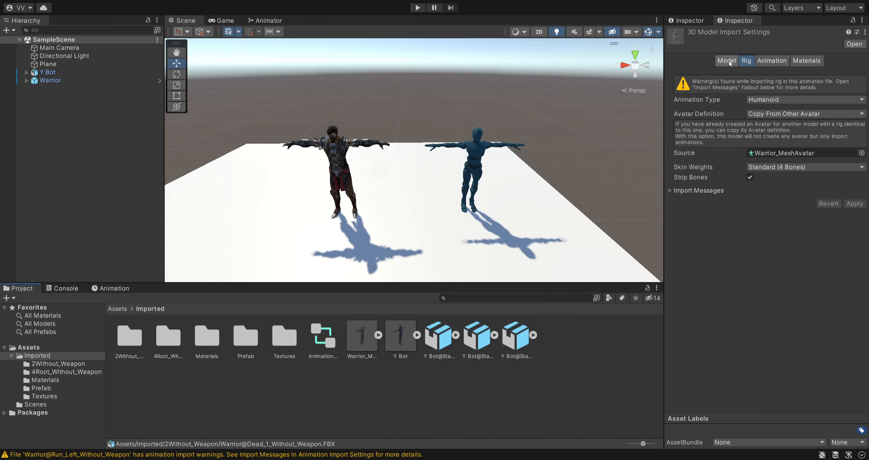
- Read the rig import messages of the Warrior animations and glance at their animation import settings
click(669, 190)
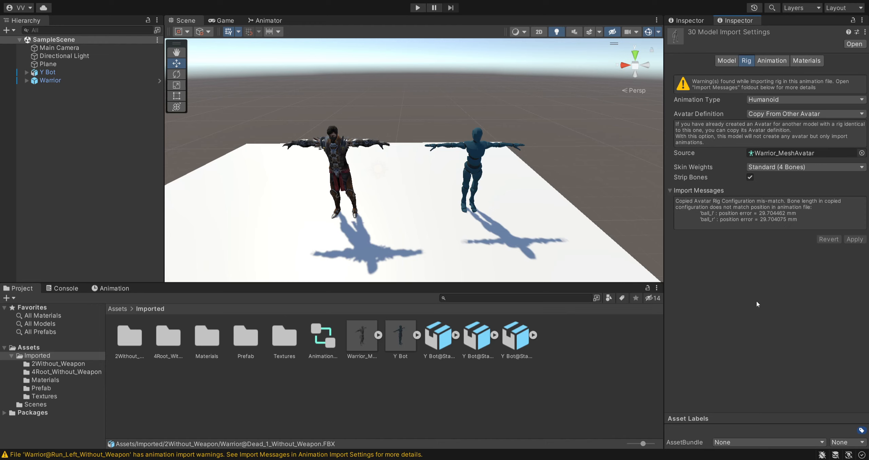
click(772, 63)
click(744, 61)
- Locate the Warrior_MeshAvatar source, open its avatar configuration, and examine the leg and foot bone mapping
click(786, 153)
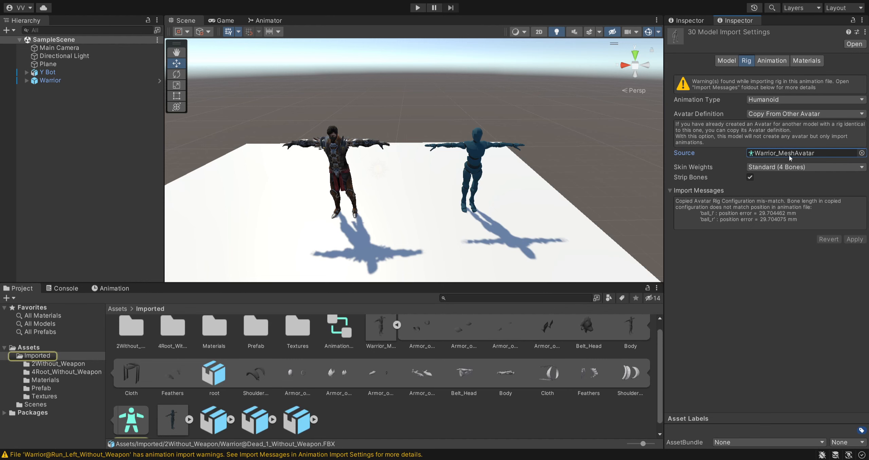
click(144, 407)
click(754, 59)
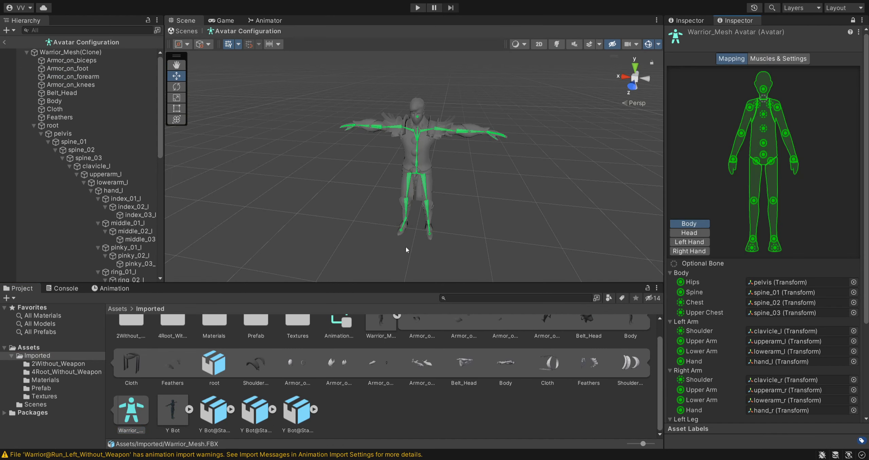
scroll(409, 247, up, 4)
right_drag(463, 246, 490, 278)
key(w)
key(s)
scroll(765, 358, down, 1)
scroll(765, 358, down, 3)
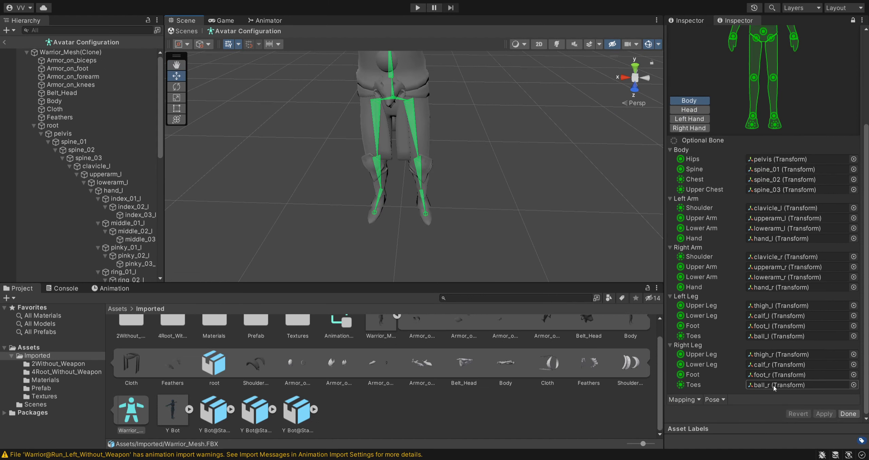
- Locate the toe bones ball_r and ball_l on the Warrior skeleton and examine their placement
click(780, 385)
click(779, 336)
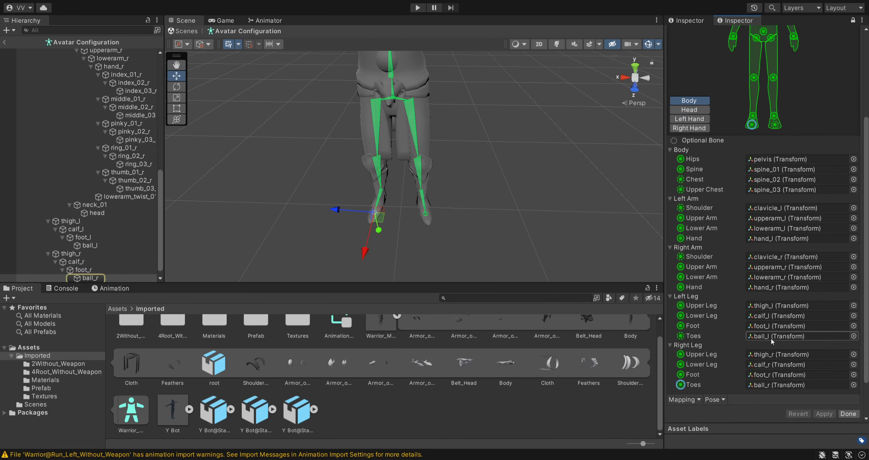
key(s)
right_drag(454, 240, 491, 160)
key(w)
key(s)
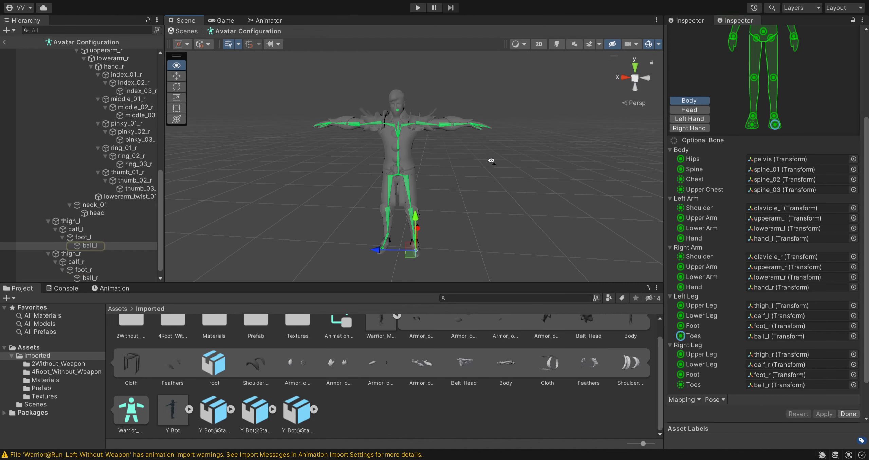
- Leave the Warrior_Mesh avatar configuration and collapse the model's sub-assets
click(3, 42)
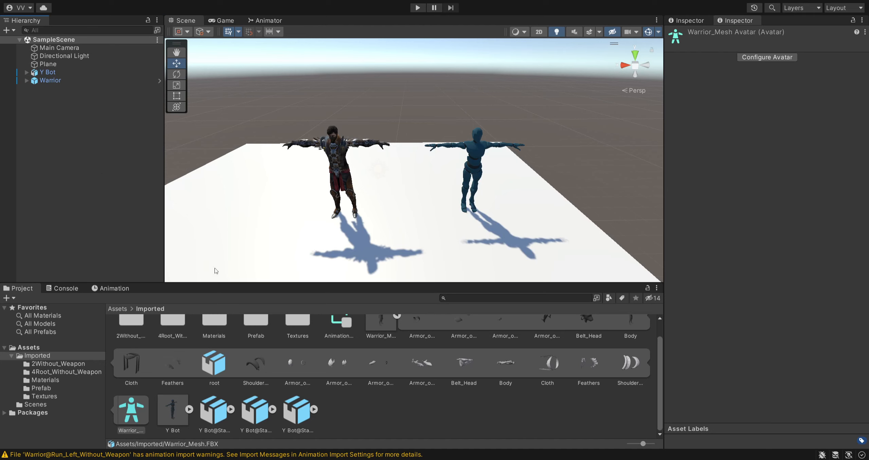
scroll(292, 370, up, 1)
click(397, 335)
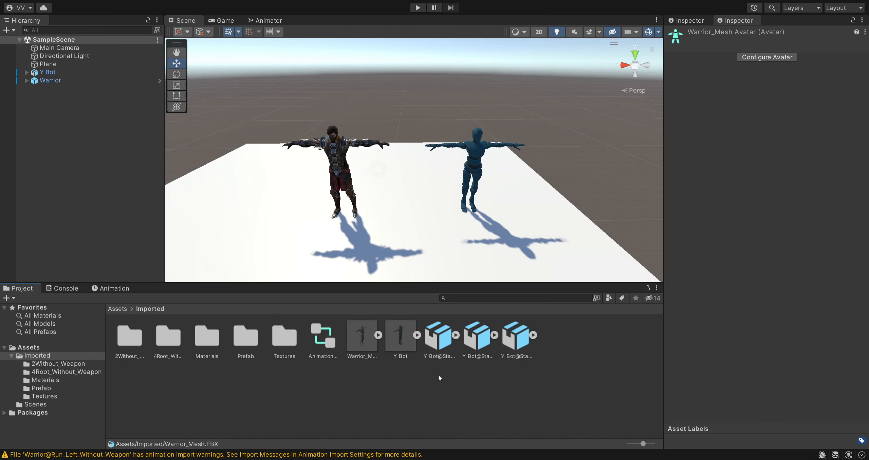
- Review the import warnings in the console, clear them, and return to the project's Imported folder
click(416, 383)
click(387, 455)
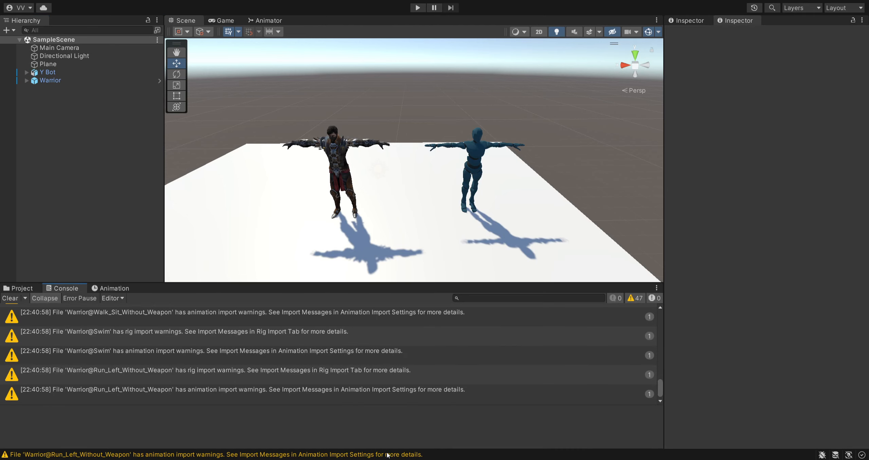
click(26, 290)
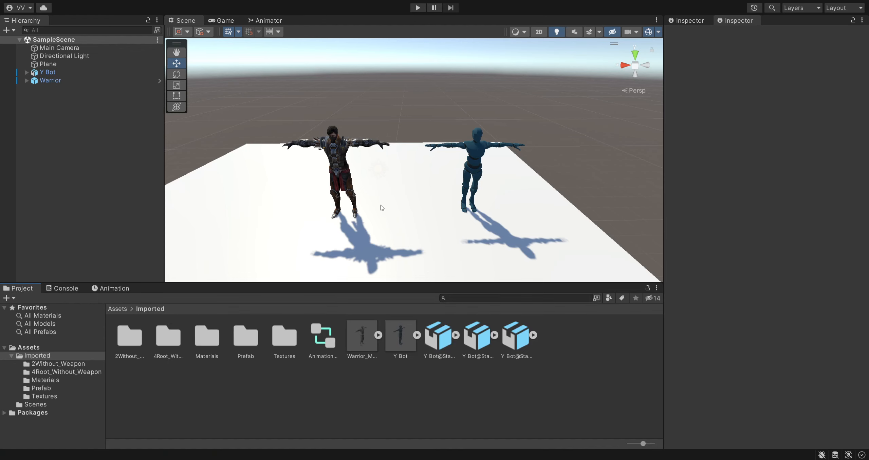
- Check the rig settings of the three Y Bot Standing Melee Attack files
click(514, 344)
click(469, 352)
click(440, 344)
ctrl+click(470, 347)
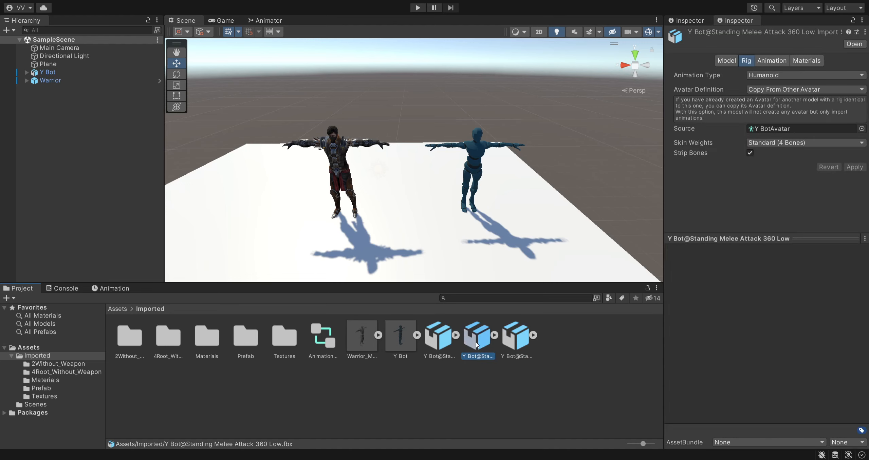
ctrl+click(524, 342)
- Turn off Bake Into Pose for Root Transform Position (Y) on the Standing Melee Attack 360 Low clip and apply the import settings
click(445, 355)
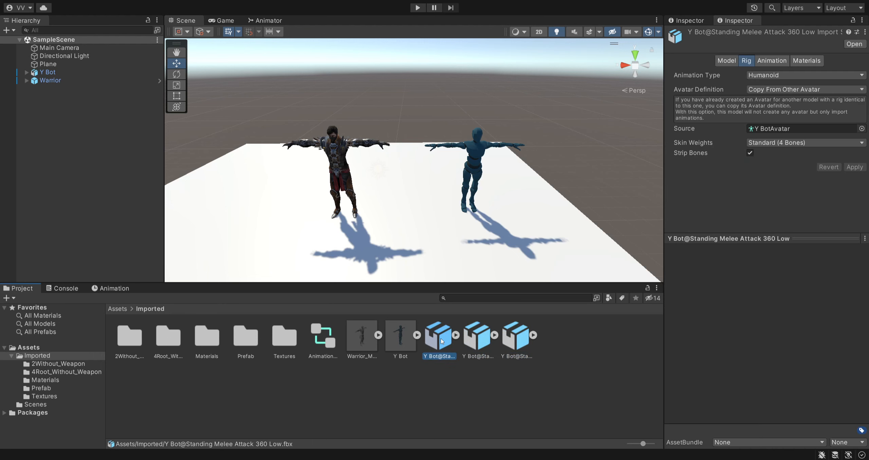
click(767, 63)
scroll(744, 156, down, 5)
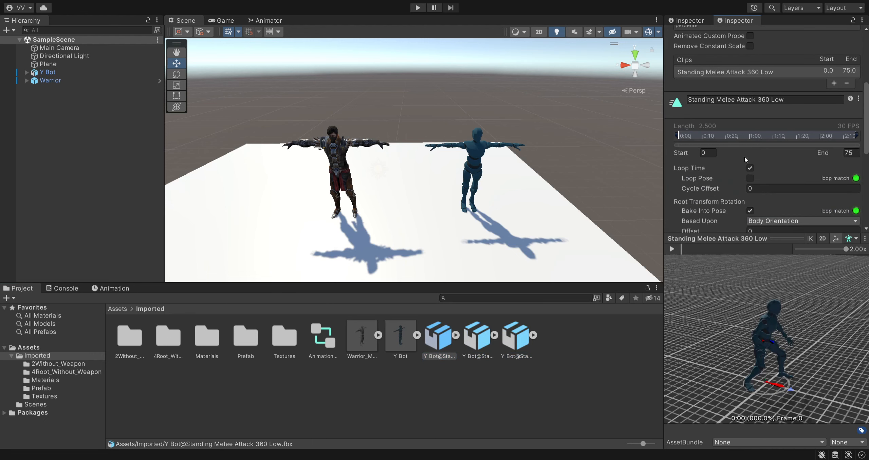
scroll(734, 159, down, 3)
scroll(735, 163, up, 2)
scroll(737, 166, down, 2)
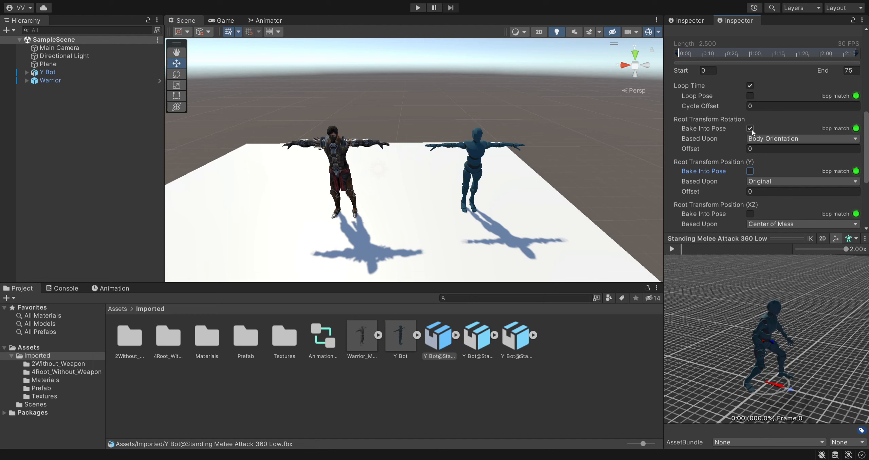
scroll(800, 188, down, 5)
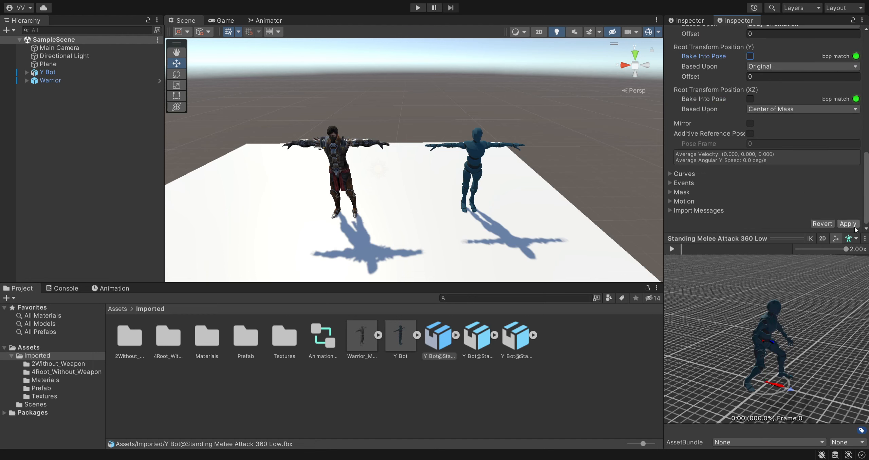
scroll(783, 173, up, 6)
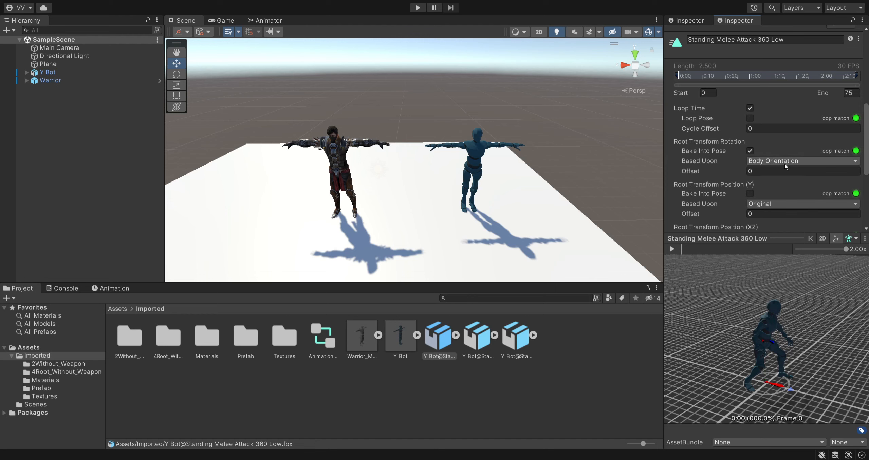
scroll(780, 170, down, 2)
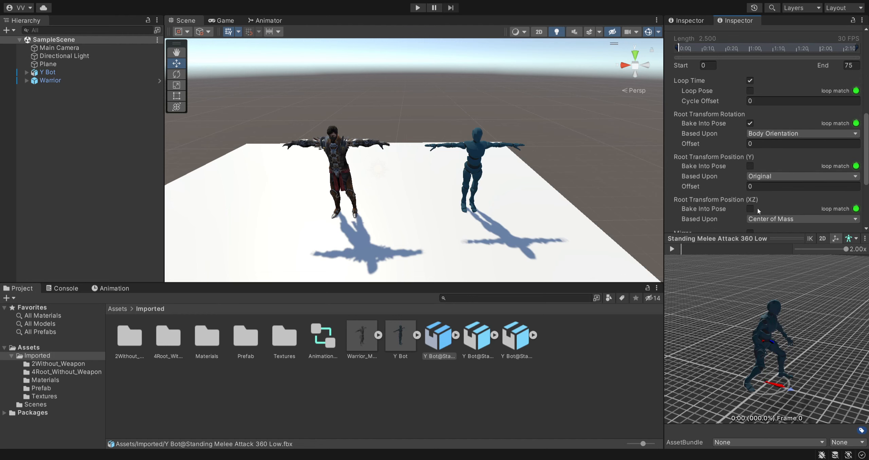
scroll(775, 165, down, 6)
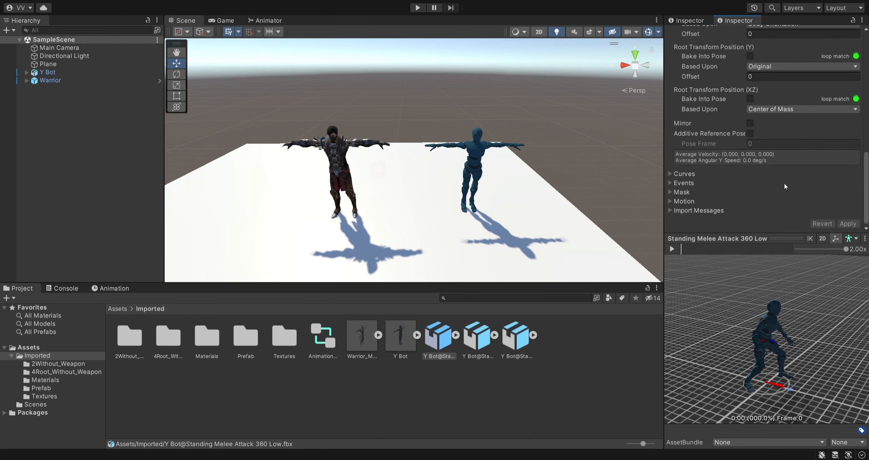
click(478, 339)
shift+click(516, 338)
shift+click(443, 342)
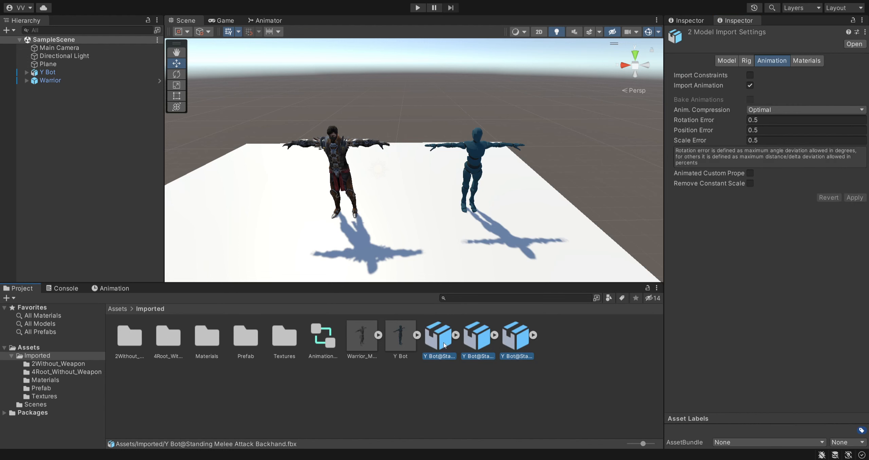
click(544, 372)
- Turn off Bake Into Pose for Root Transform Position (Y) on the Standing Melee Attack Backhand clip and apply the import settings
click(479, 342)
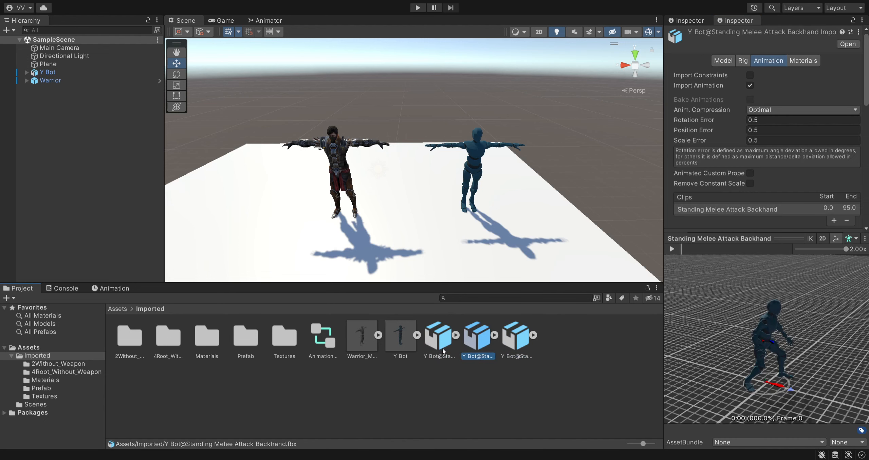
click(742, 61)
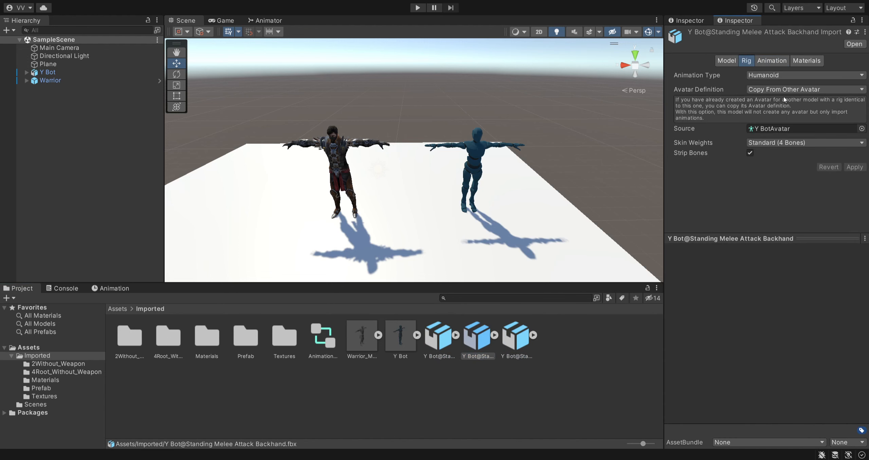
click(767, 61)
scroll(768, 190, down, 6)
scroll(768, 186, down, 4)
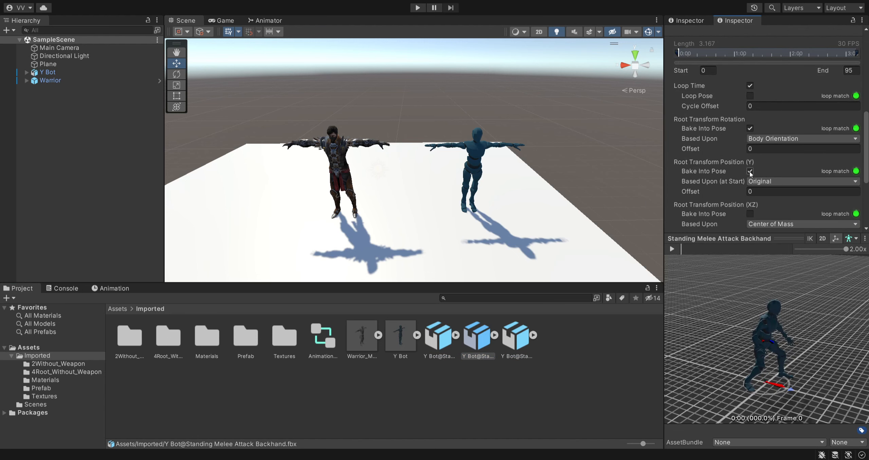
scroll(790, 200, down, 3)
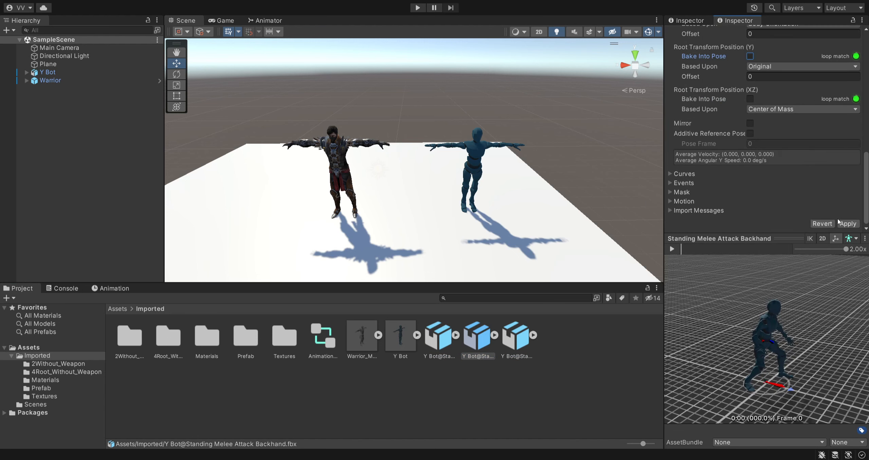
- Turn off Bake Into Pose for Root Transform Position (Y) on the Standing Melee Attack Downward clip
click(516, 338)
scroll(759, 150, up, 4)
click(750, 166)
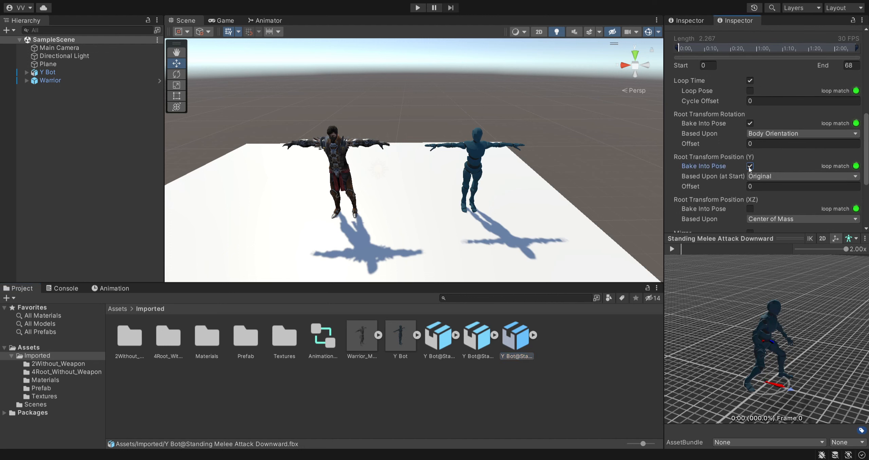
scroll(786, 137, down, 2)
scroll(778, 123, up, 3)
- Switch Loop Time and Root Transform Rotation's Bake Into Pose off and back on for the Standing Melee Attack Downward clip
click(749, 108)
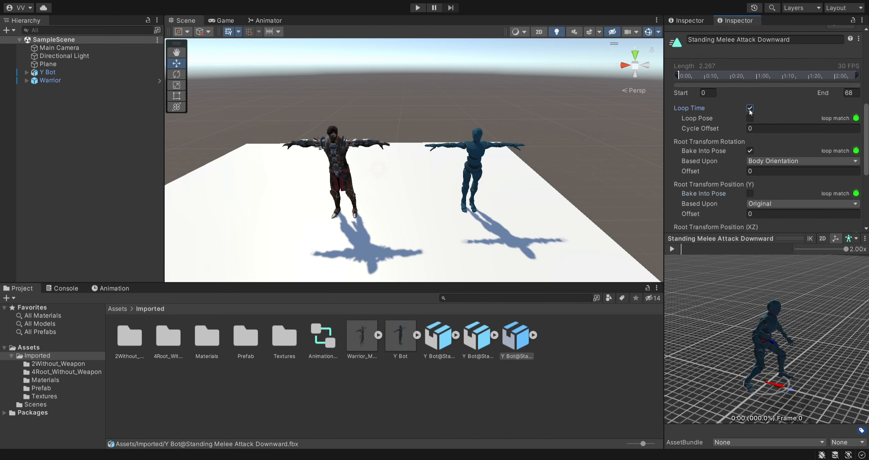
click(750, 151)
scroll(798, 146, down, 3)
scroll(798, 152, up, 4)
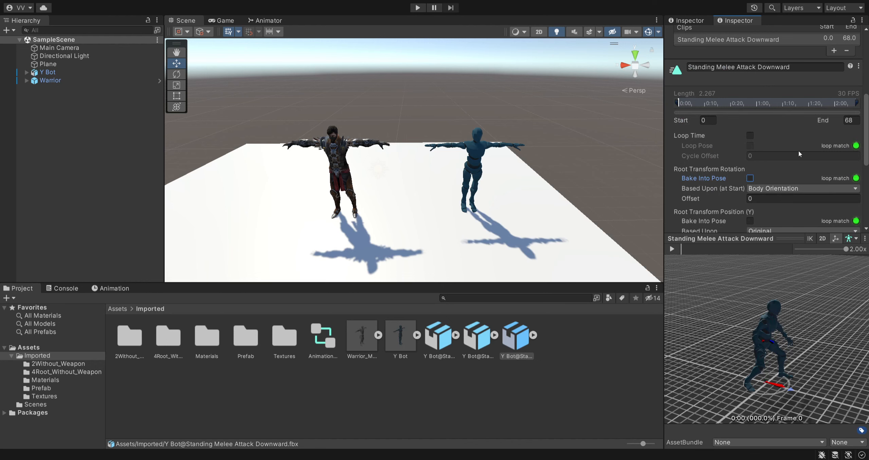
scroll(797, 150, down, 1)
double_click(750, 108)
scroll(751, 109, down, 1)
click(750, 81)
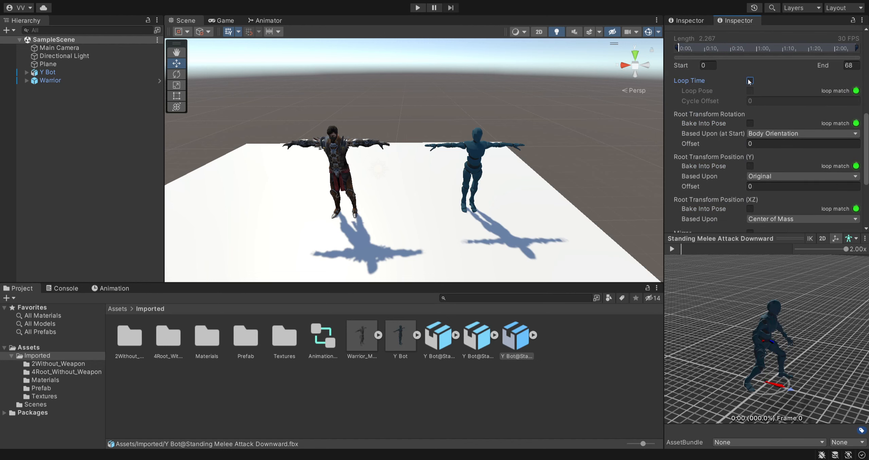
click(750, 124)
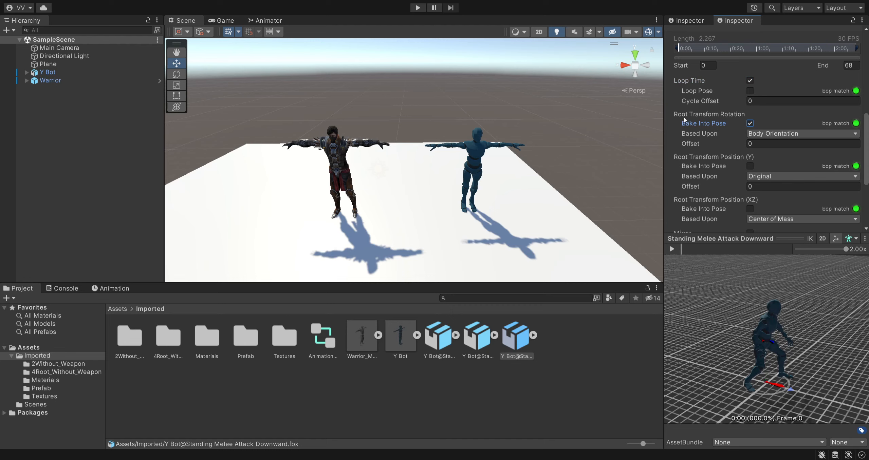
- Apply the import settings of the Standing Melee Attack Downward file and clear the selection
scroll(791, 159, down, 4)
click(848, 224)
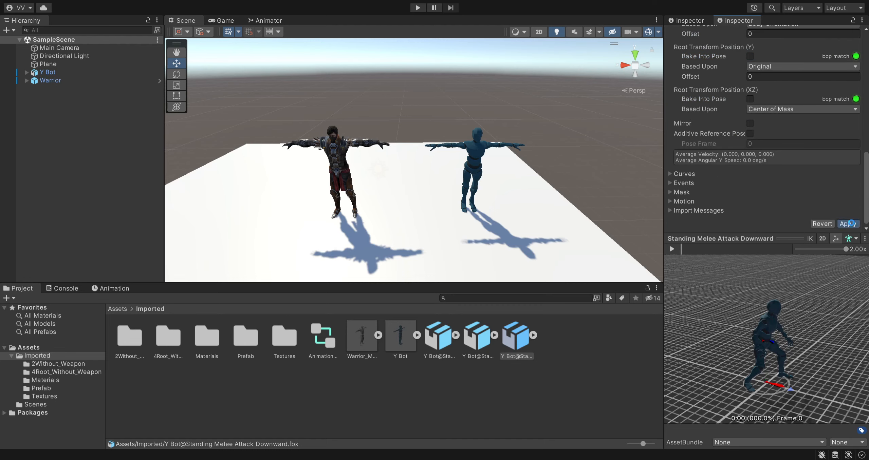
click(581, 356)
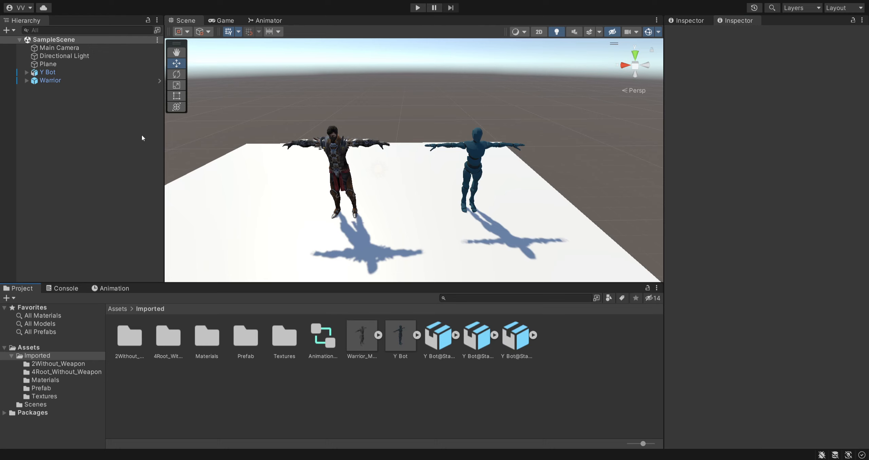
- Select Y Bot and Warrior together and open their shared AnimationController for editing
click(68, 72)
click(67, 80)
ctrl+click(66, 73)
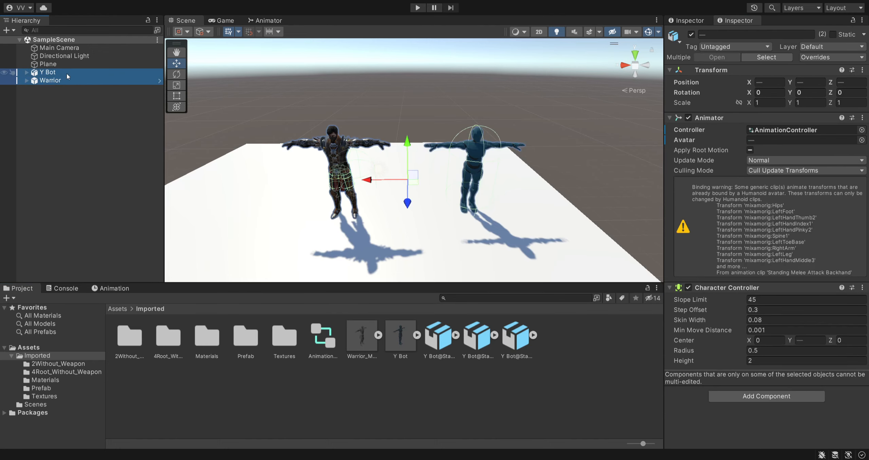
double_click(784, 131)
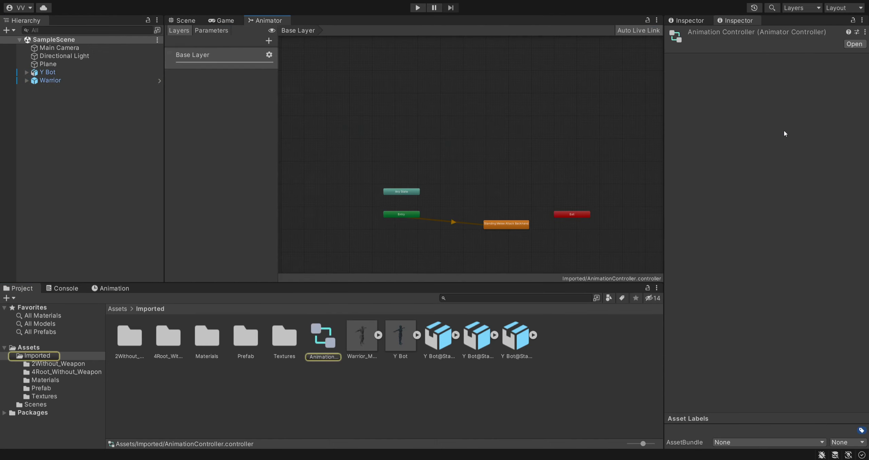
- Replace the Standing Melee Attack Backhand state with the Standing Melee Attack 360 Low clip as the controller's default state
scroll(473, 191, up, 5)
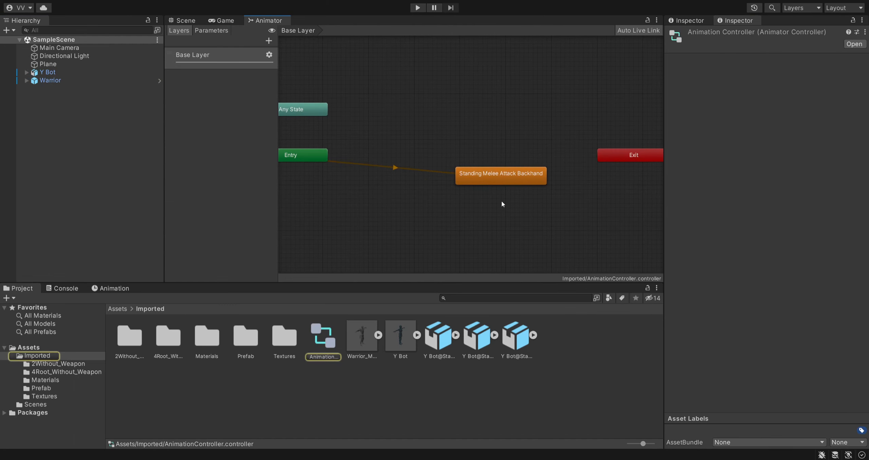
click(501, 178)
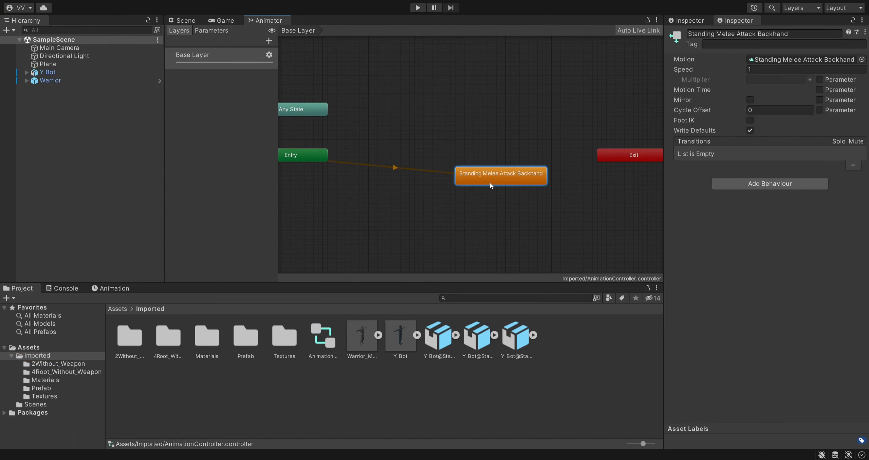
key(Delete)
click(455, 335)
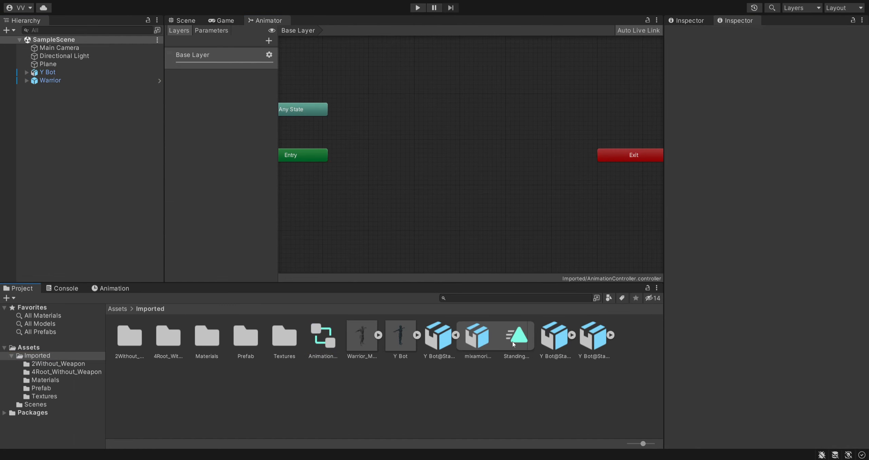
drag(517, 339, 446, 176)
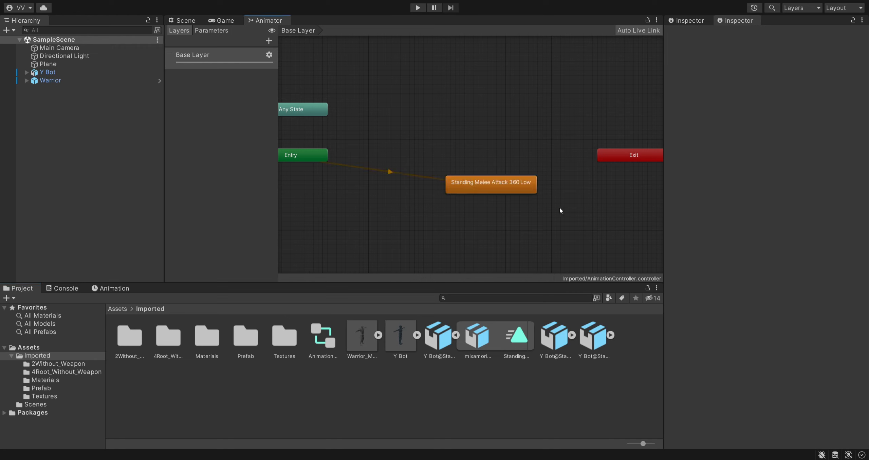
click(504, 186)
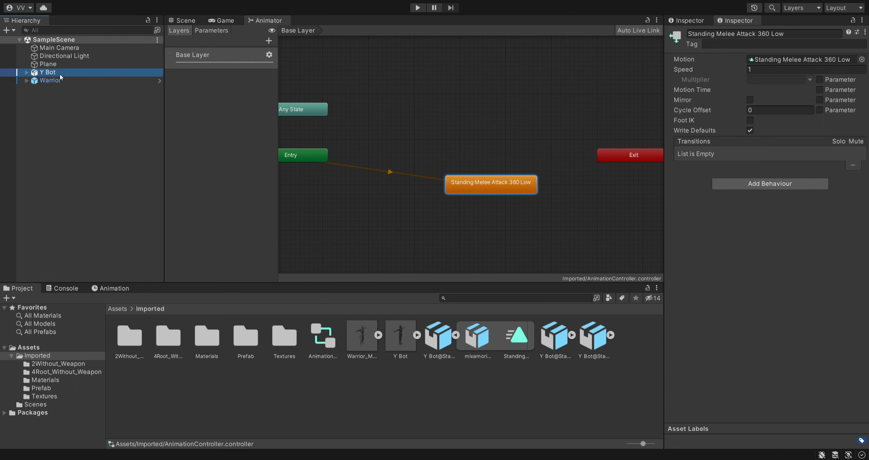
- Return to the Scene view and remove the Character Controller component from Y Bot
click(66, 80)
click(183, 21)
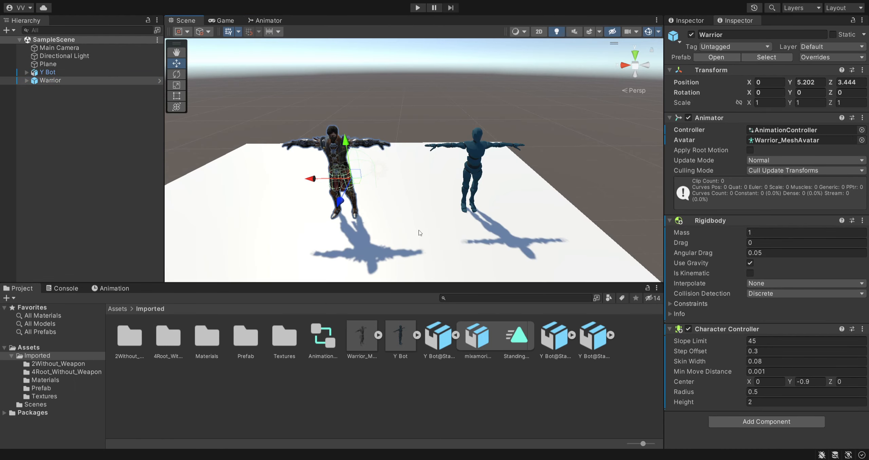
click(574, 236)
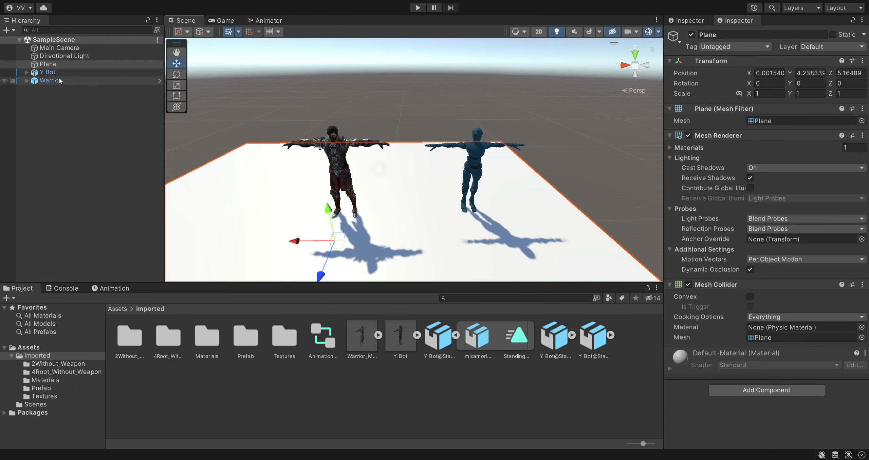
click(50, 72)
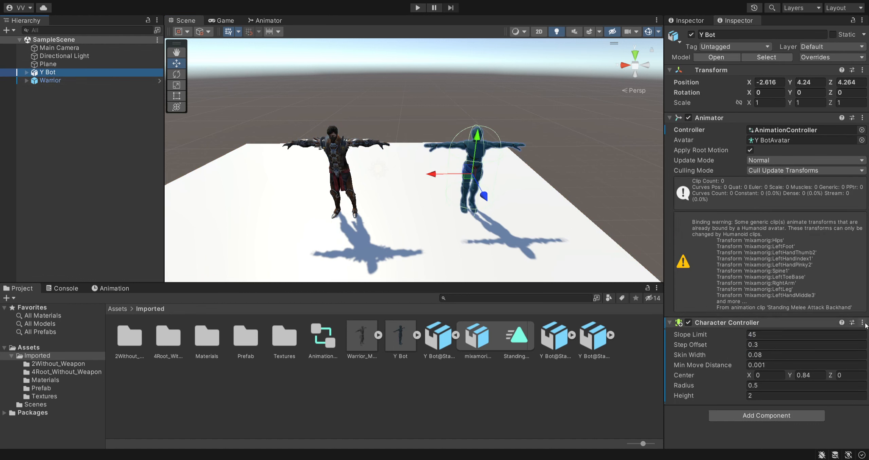
click(825, 349)
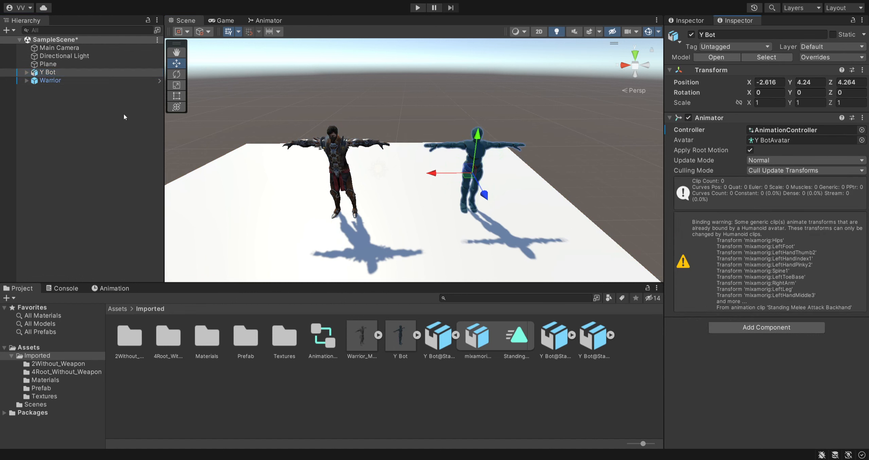
- Remove the Character Controller and Rigidbody components from Warrior
click(50, 80)
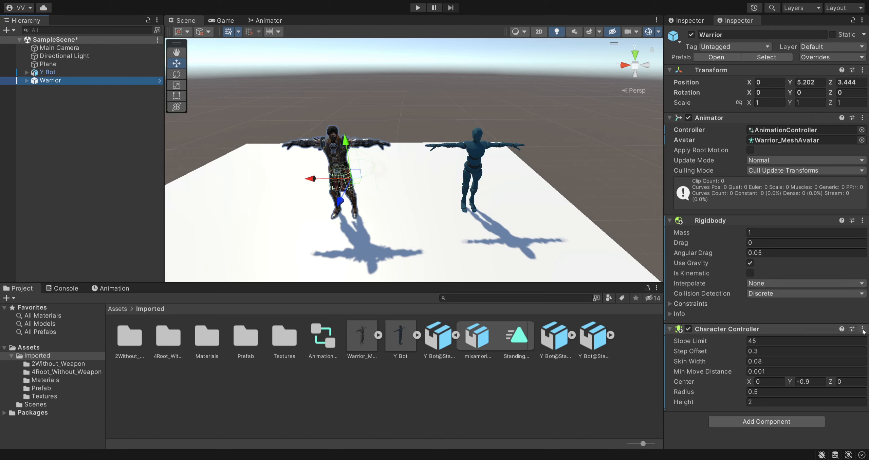
click(810, 356)
click(862, 221)
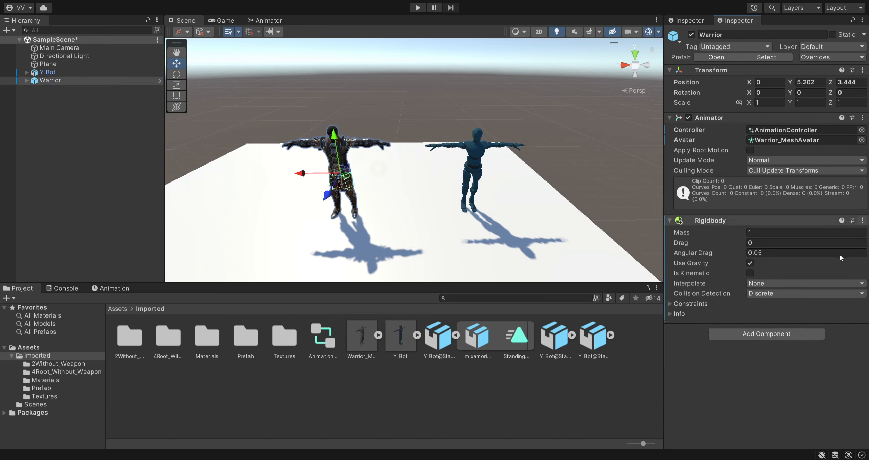
click(828, 247)
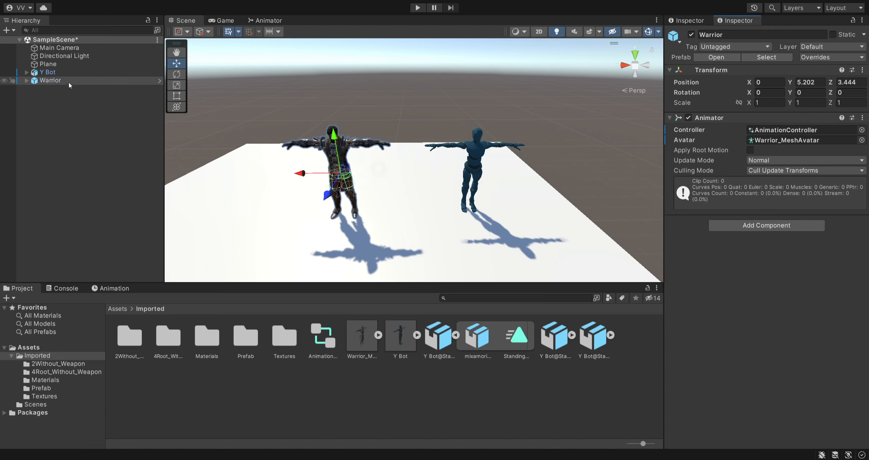
- Save SampleScene and run the game to test the attack animation on both characters
click(50, 72)
click(51, 81)
click(120, 137)
key(ctrl+s)
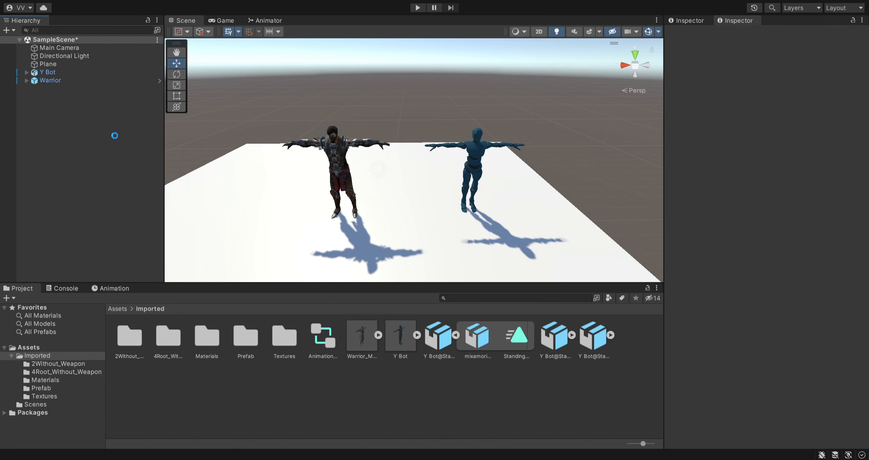
click(420, 10)
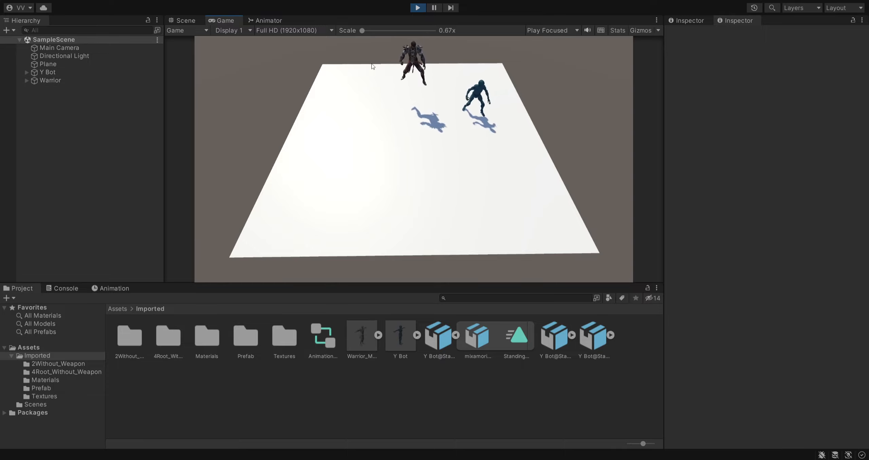
- Inspect Y Bot and Warrior while the game is running, and stop play mode
click(68, 72)
click(68, 80)
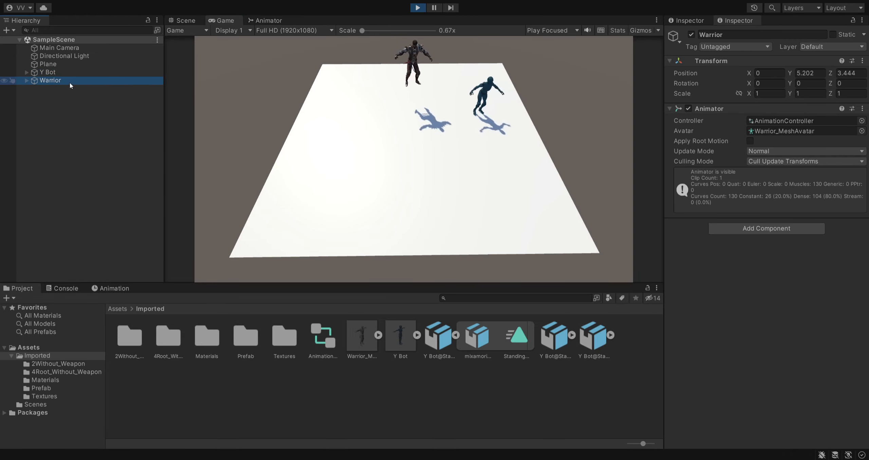
click(418, 8)
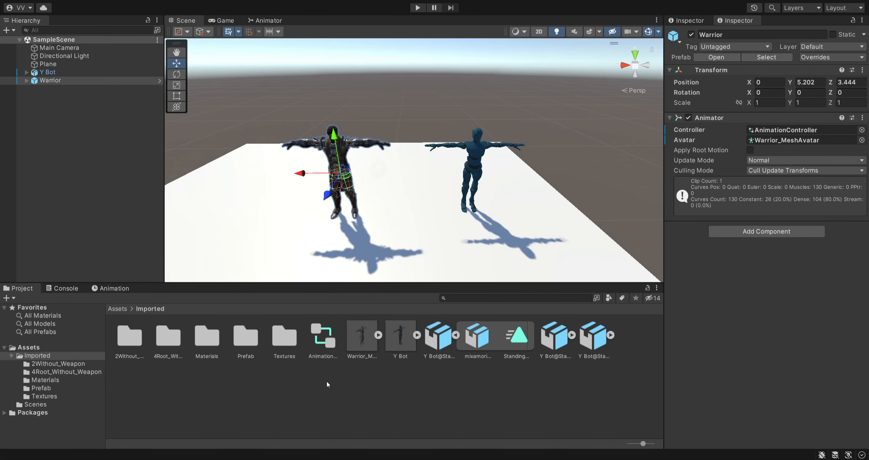
- Examine the rig import settings of the Warrior Get_Hit and Idle animation models in the 2Without_Weapon folder
double_click(143, 344)
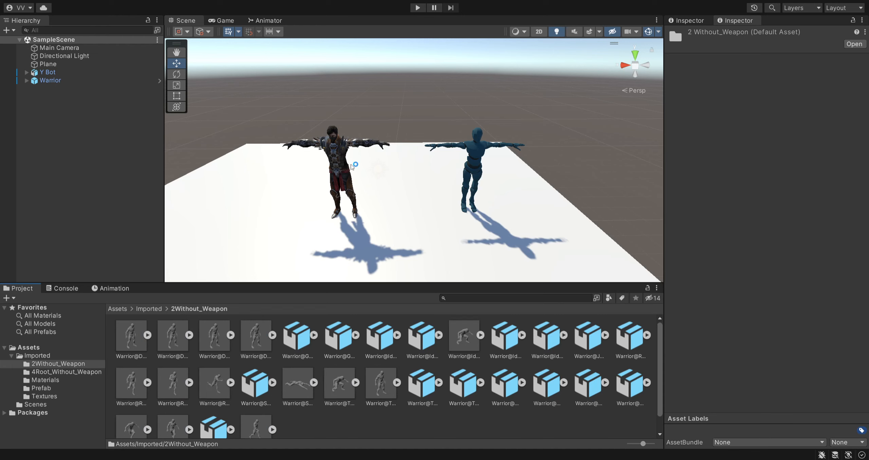
click(153, 310)
click(370, 372)
click(355, 357)
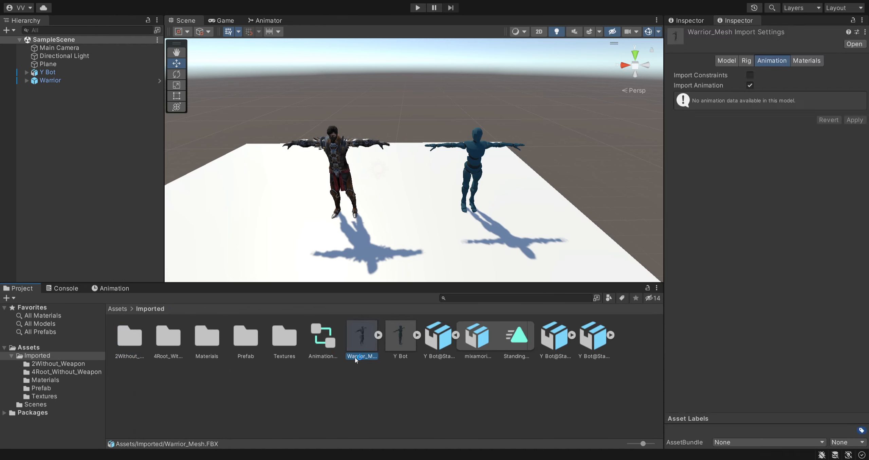
double_click(136, 350)
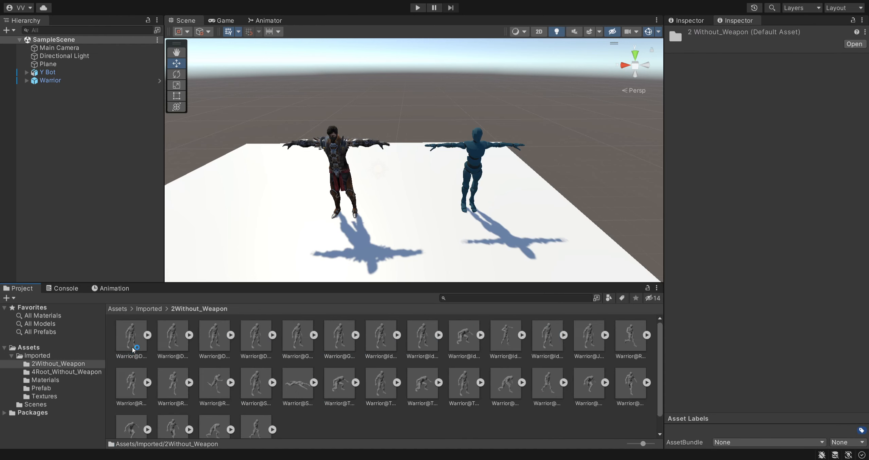
click(298, 344)
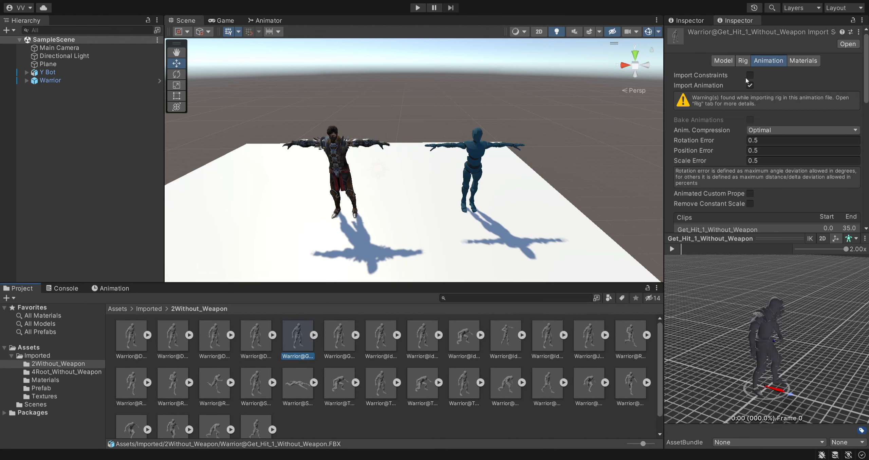
click(742, 61)
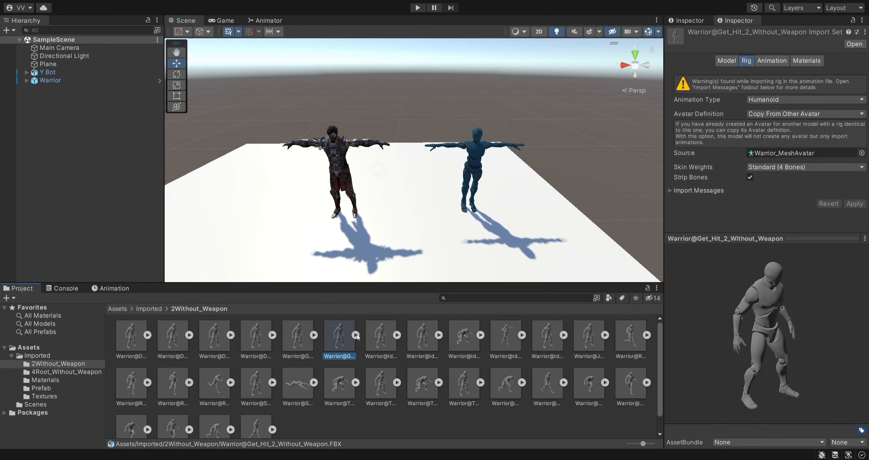
click(384, 348)
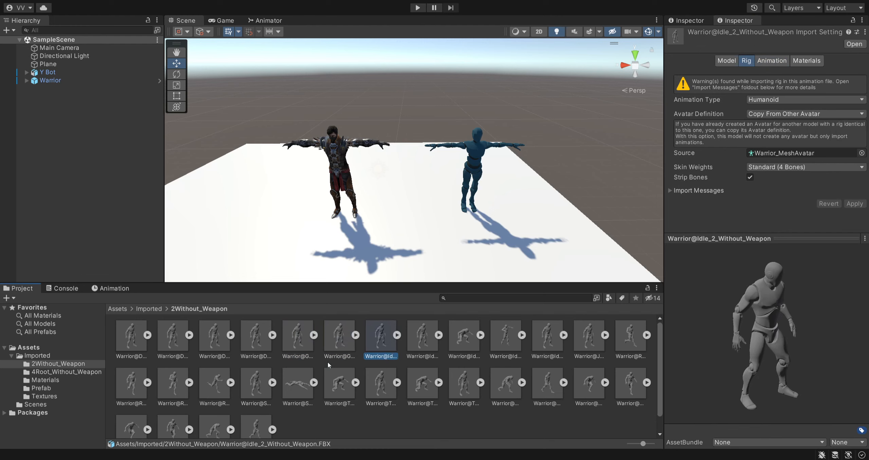
- Apply a Generic rig with avatar definition Create From This Model to all 30 animation models in the 2Without_Weapon folder
click(298, 346)
key(ctrl+a)
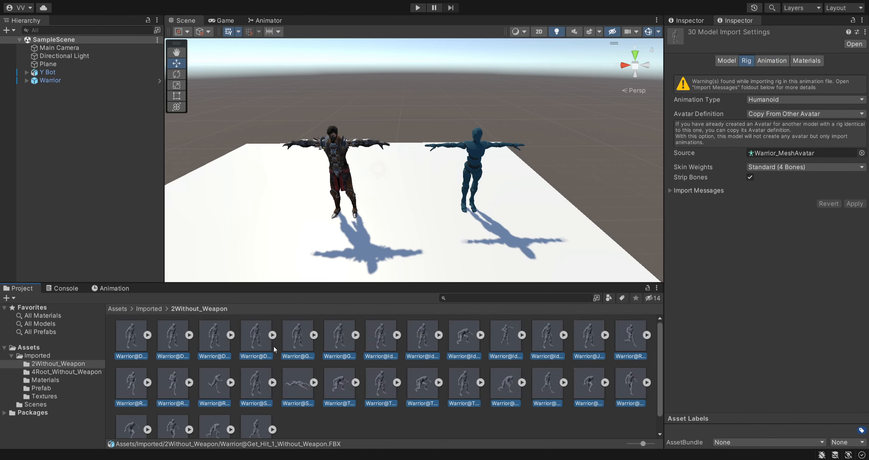
click(767, 100)
click(768, 123)
click(789, 114)
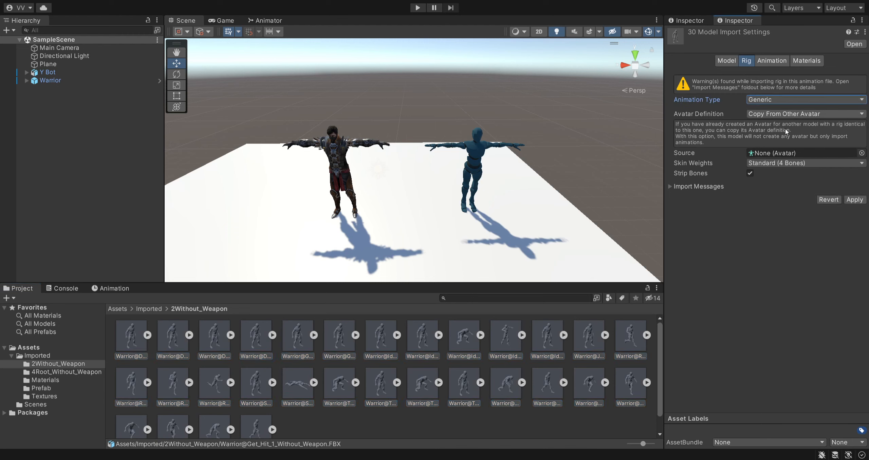
click(785, 128)
click(854, 181)
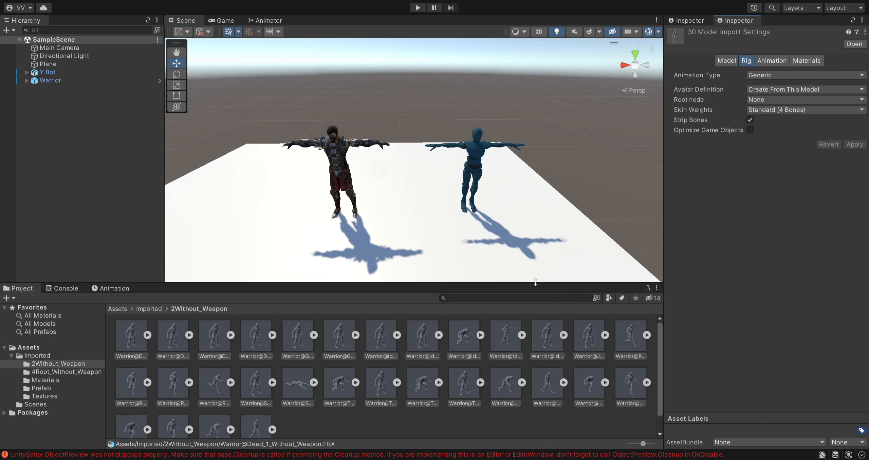
- Apply a Humanoid rig to the 30 Warrior animation models, copying the avatar definition from Warrior_MeshAvatar
click(766, 76)
click(772, 109)
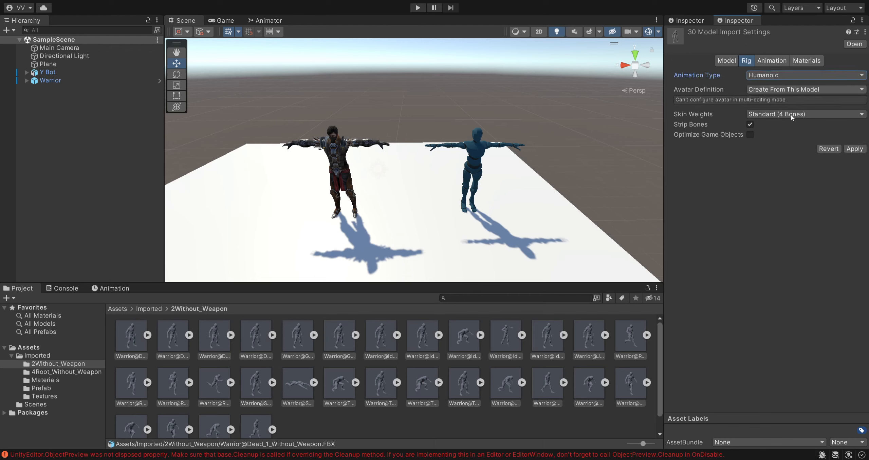
click(785, 115)
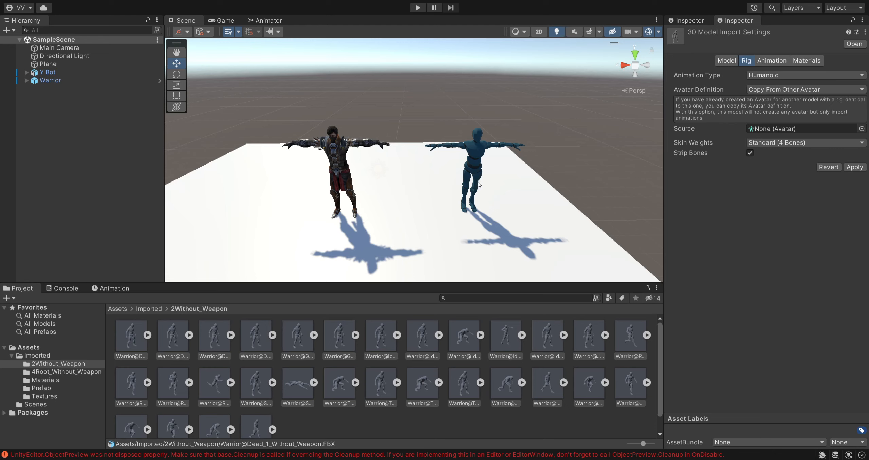
double_click(443, 185)
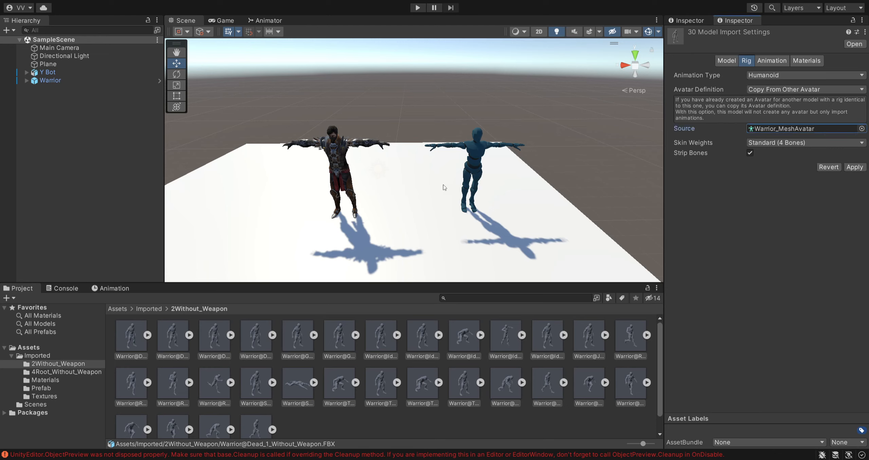
click(798, 127)
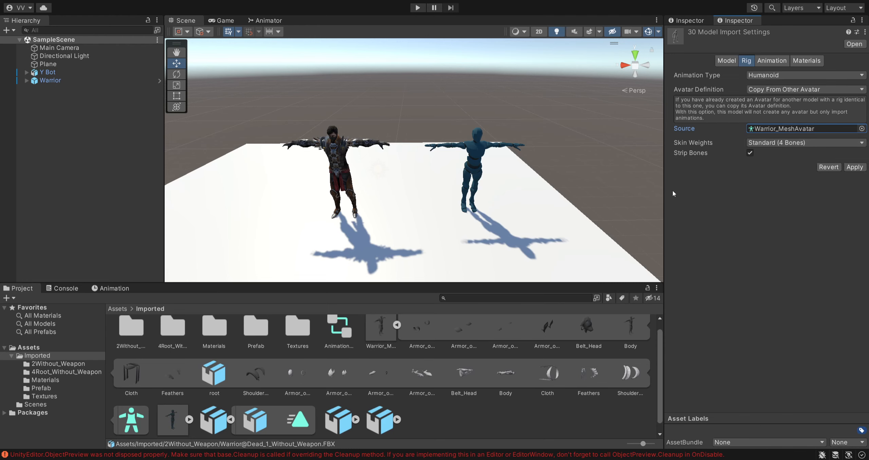
drag(662, 184, 644, 184)
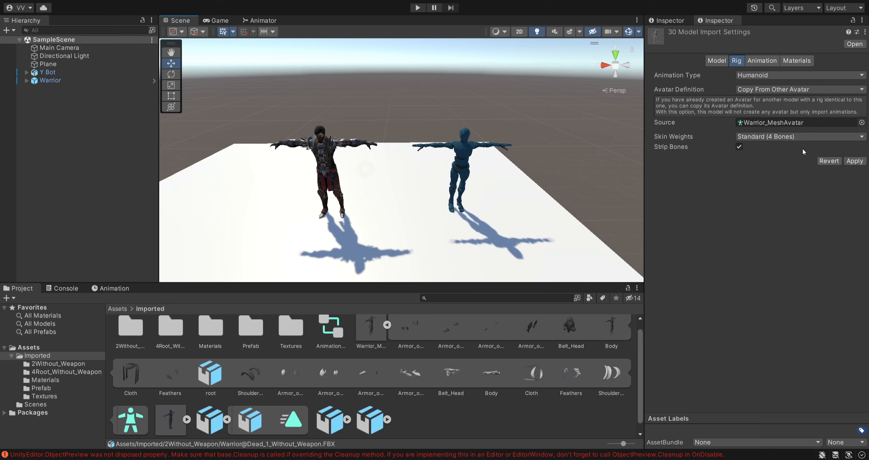
click(855, 162)
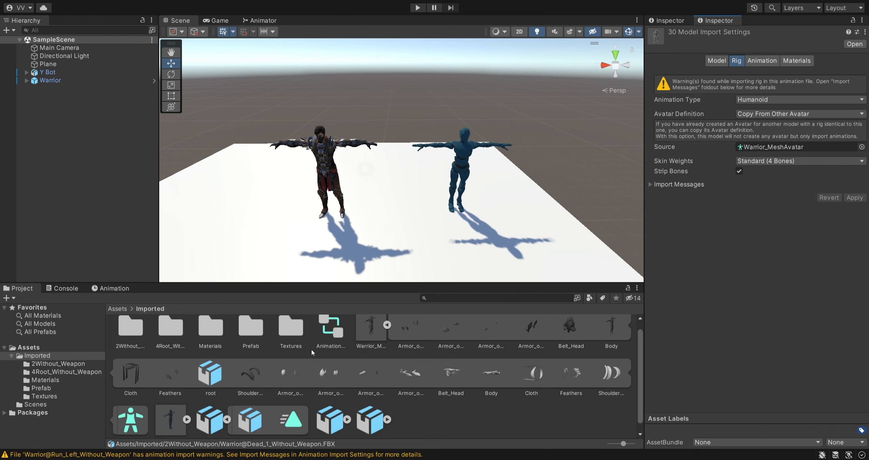
- Delete the Standing Melee Attack 360 Low state from the shared animator controller's Base Layer
scroll(292, 385, up, 1)
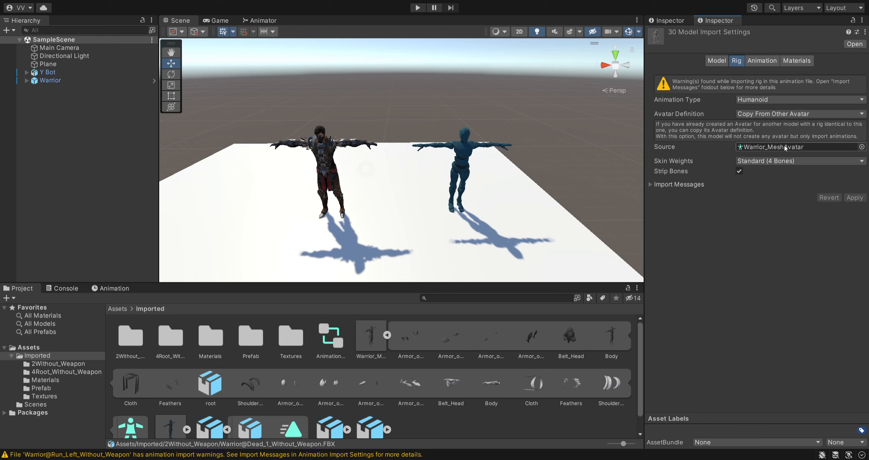
click(56, 80)
click(48, 72)
click(50, 80)
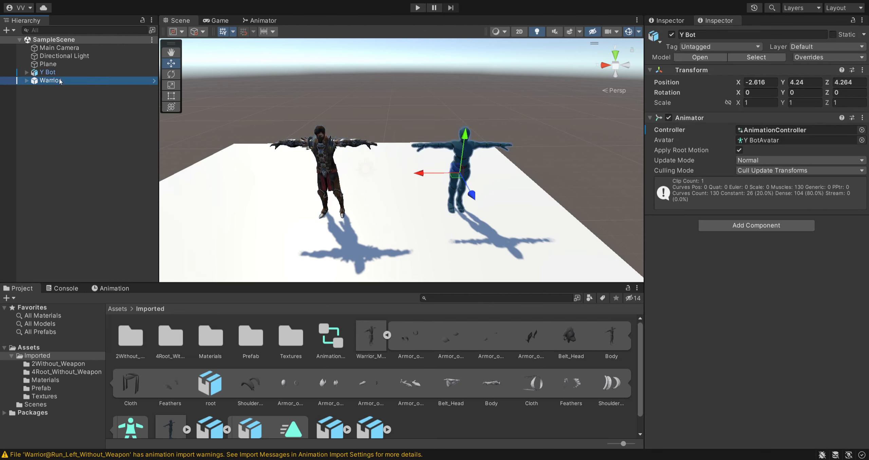
click(242, 47)
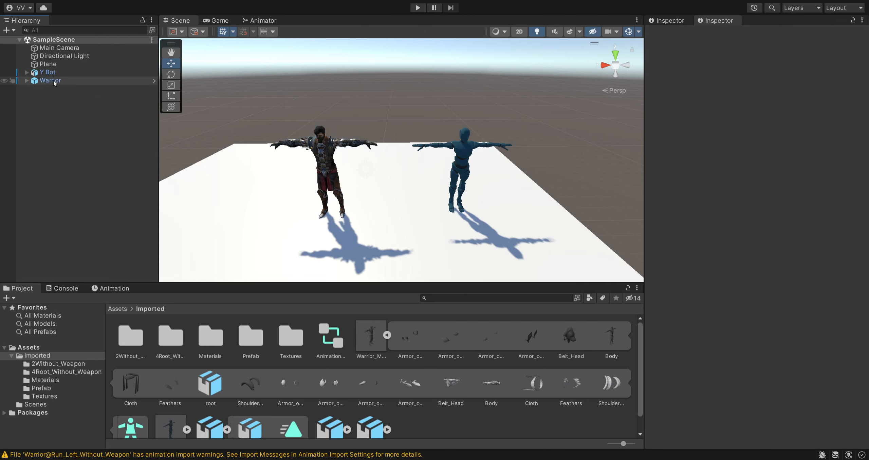
click(261, 21)
click(475, 182)
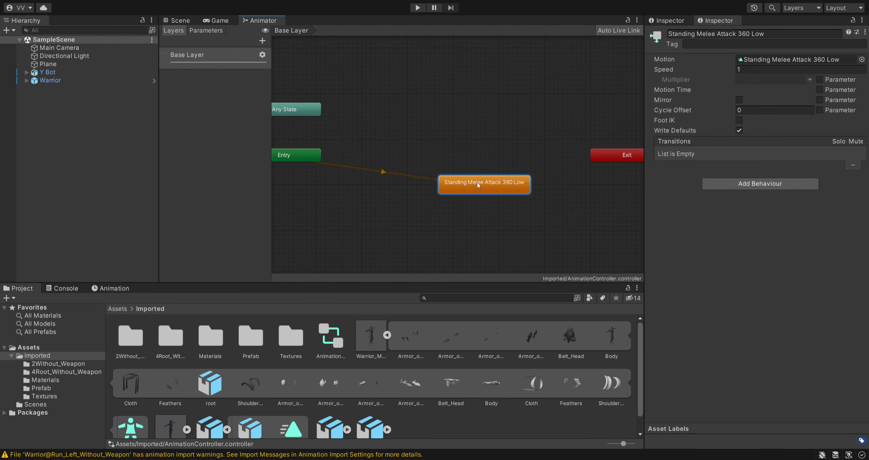
key(Delete)
- Add the Jump_Without_Weapon clip from the Warrior jump model in 2Without_Weapon as the controller's default state
scroll(303, 329, down, 1)
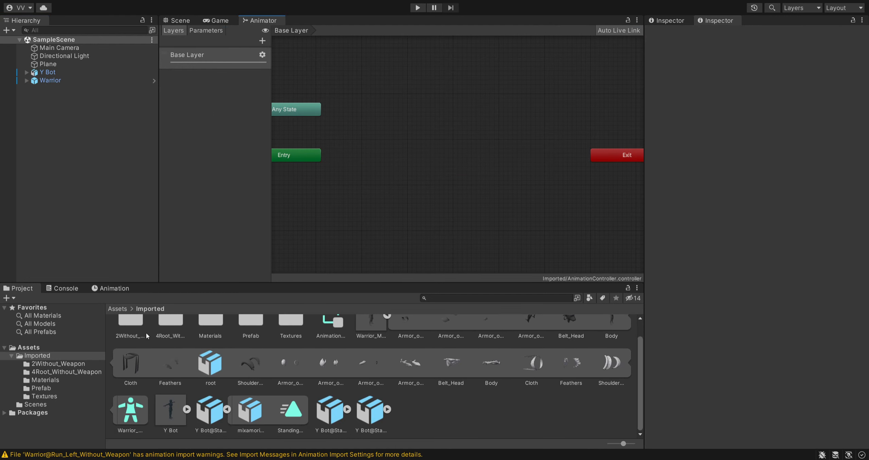
double_click(136, 331)
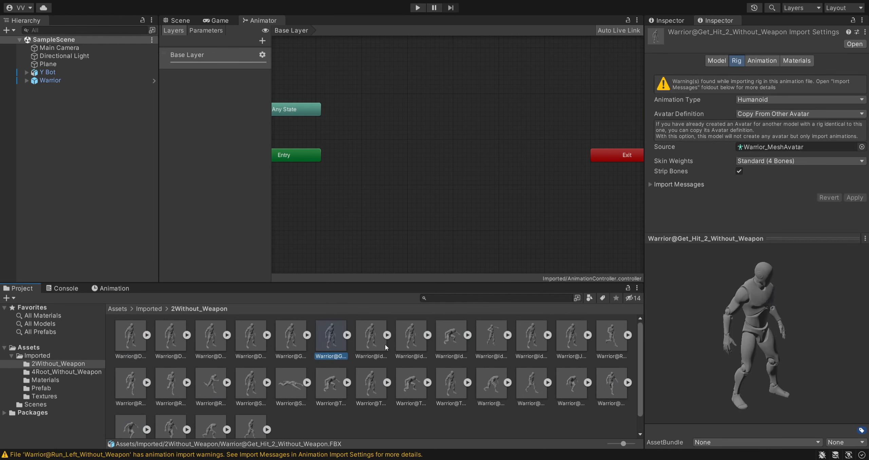
click(452, 351)
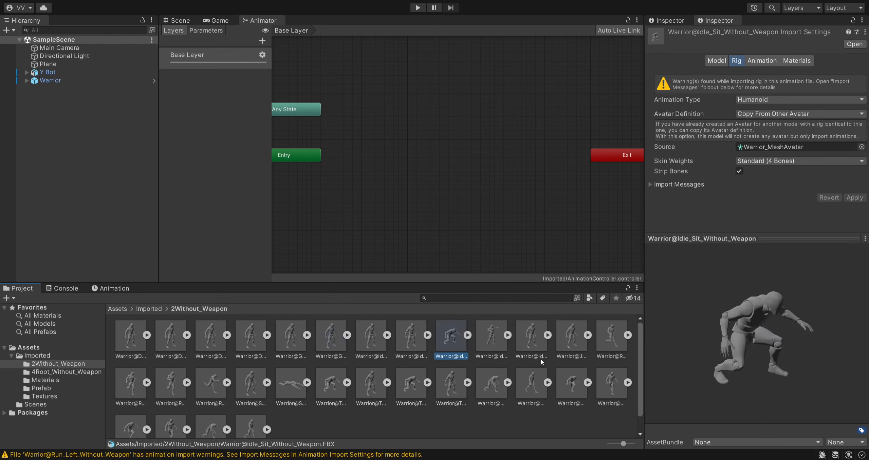
click(562, 350)
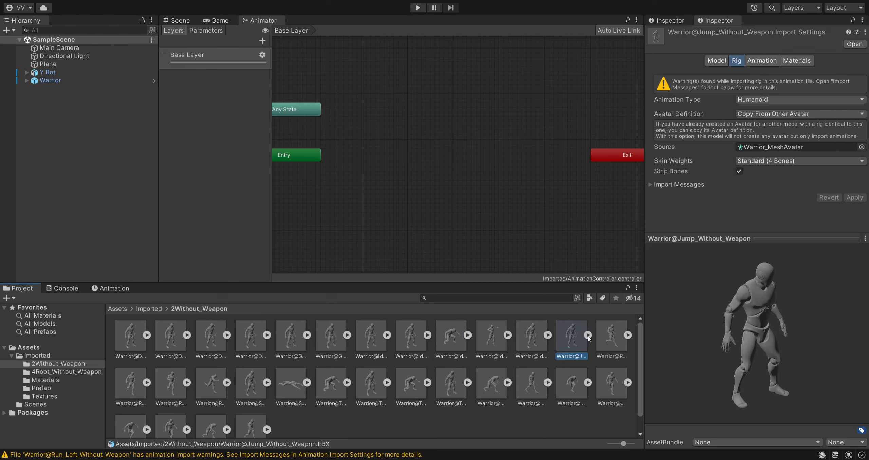
click(587, 335)
scroll(292, 402, down, 2)
scroll(307, 396, up, 1)
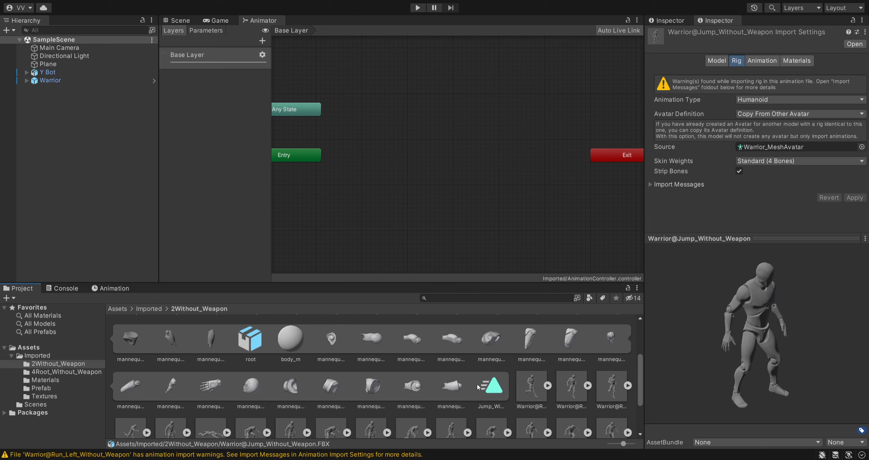
drag(491, 393, 436, 232)
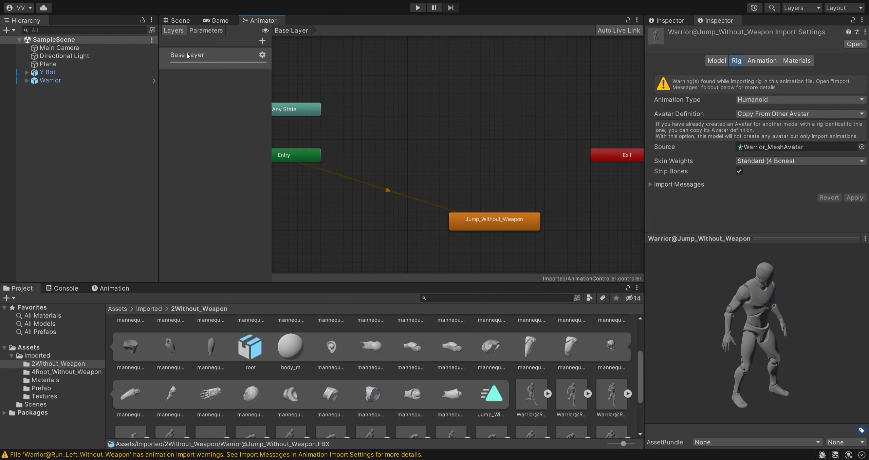
- Return to the Scene view and compare the animator controller and avatar assigned to Y Bot and Warrior
click(180, 21)
click(85, 73)
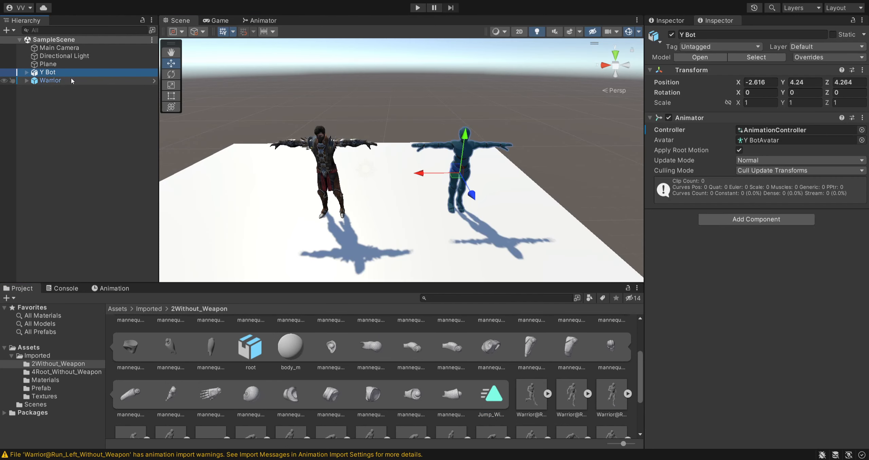
click(70, 79)
ctrl+click(71, 73)
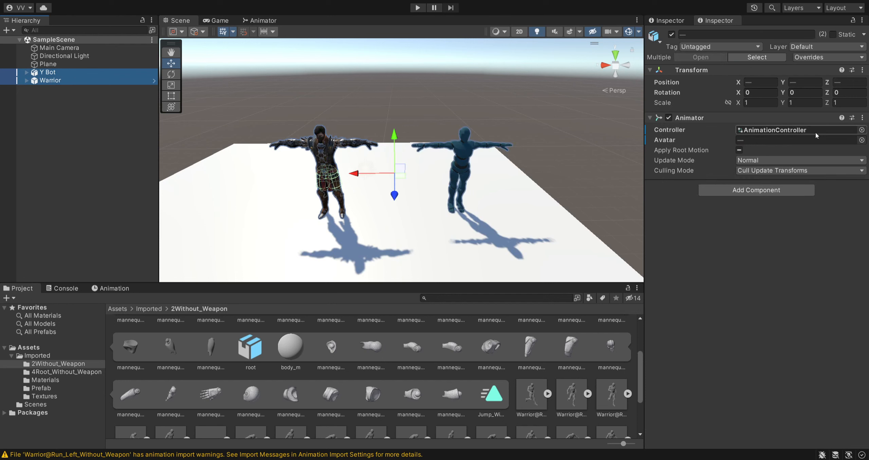
click(68, 87)
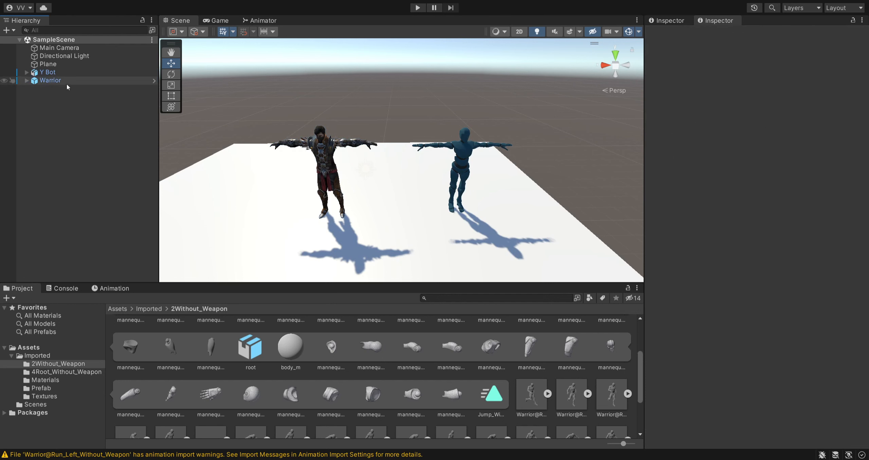
click(67, 81)
click(66, 72)
click(783, 139)
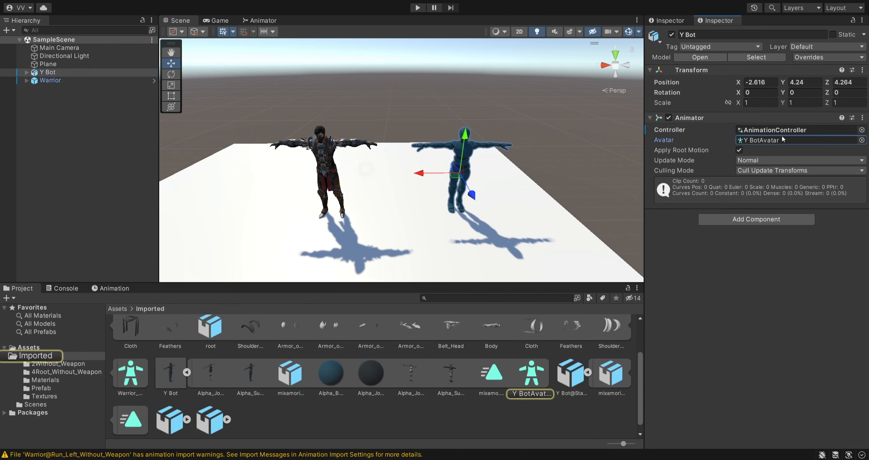
click(66, 80)
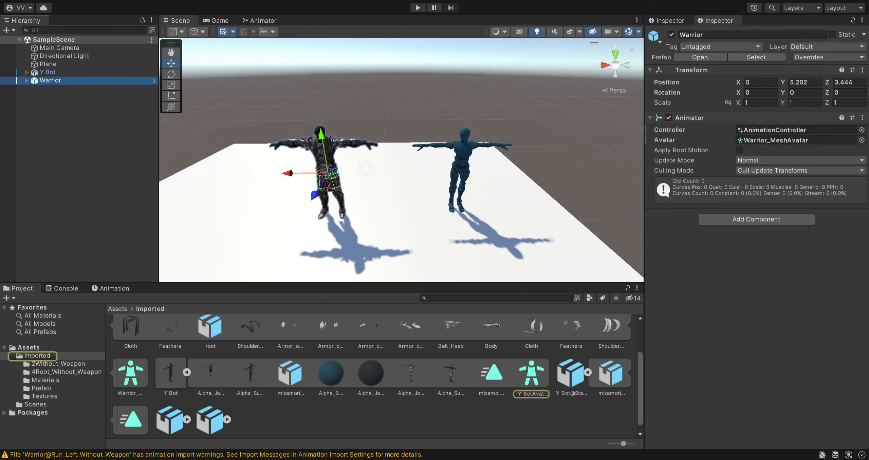
click(779, 140)
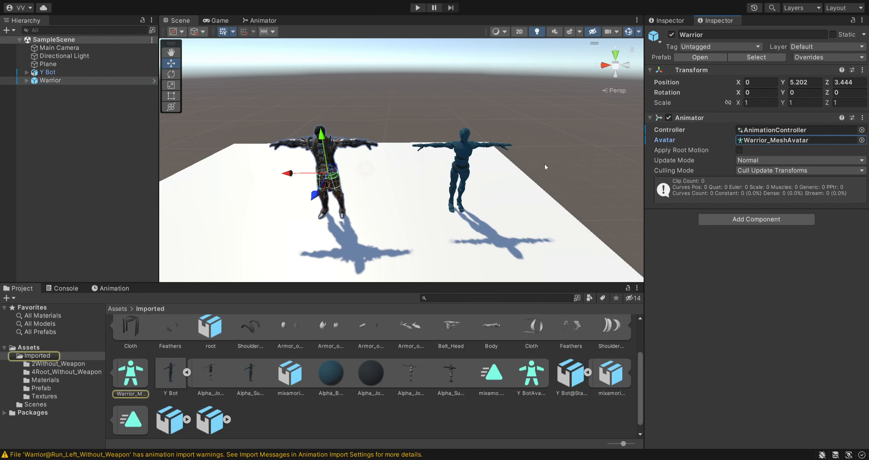
- Run the game and watch the jump animation on both characters in the Scene view
click(417, 8)
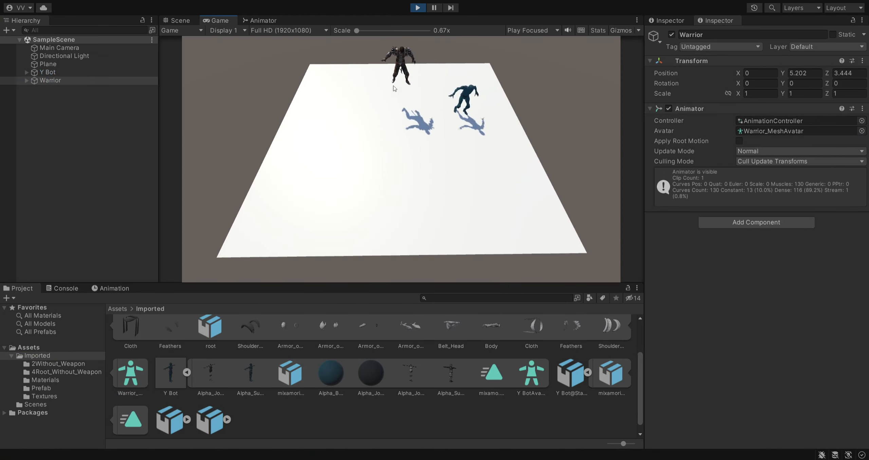
click(180, 20)
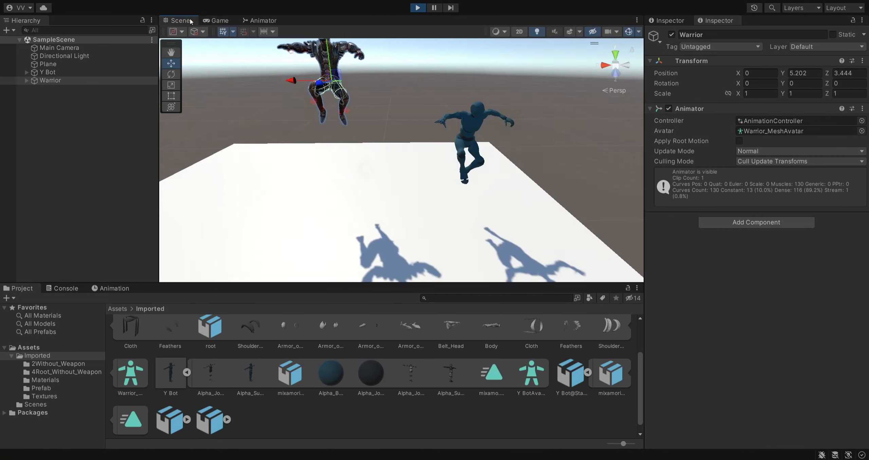
- Stop the running game and open the 2Without_Weapon folder inside Imported
click(419, 8)
click(119, 309)
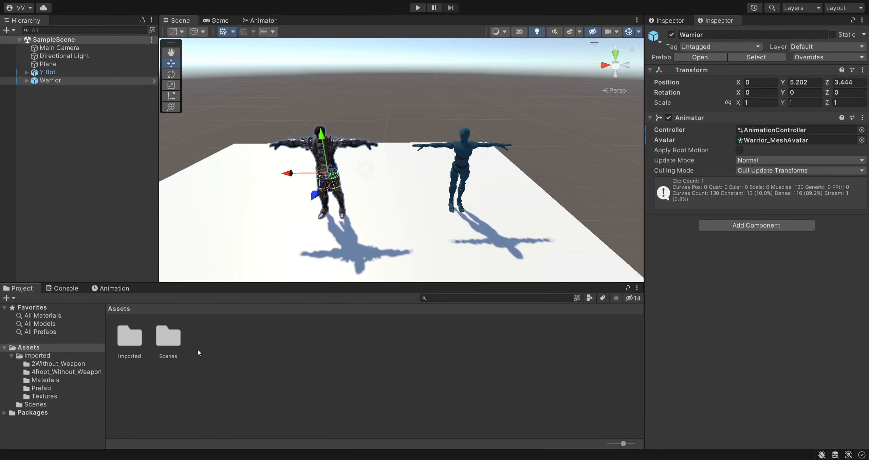
double_click(132, 347)
double_click(136, 345)
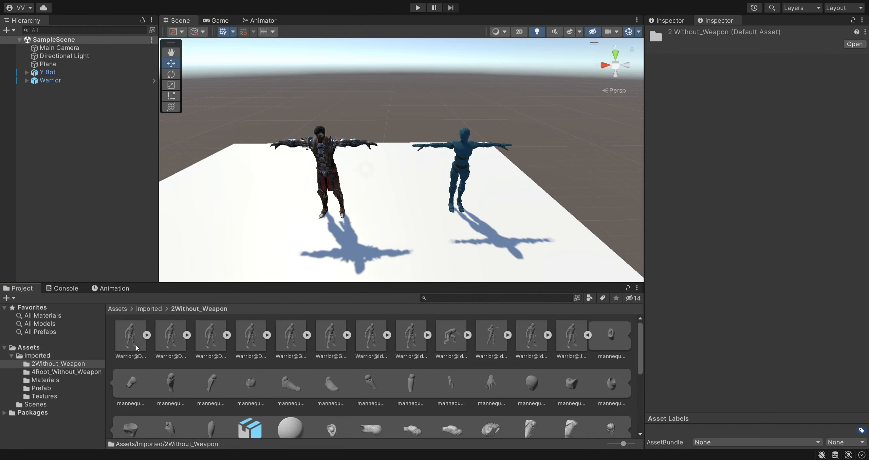
- Review the animation import settings of the Dead_Left_Without_Weapon model
click(227, 344)
click(762, 61)
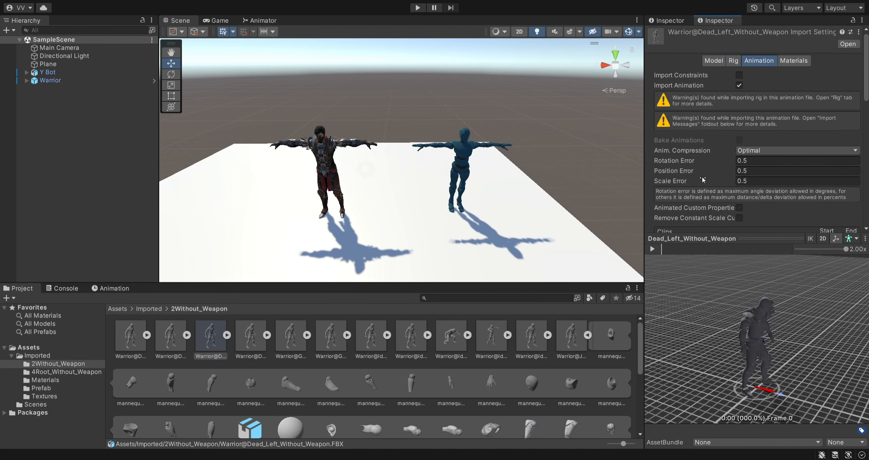
scroll(702, 181, down, 10)
scroll(699, 155, up, 5)
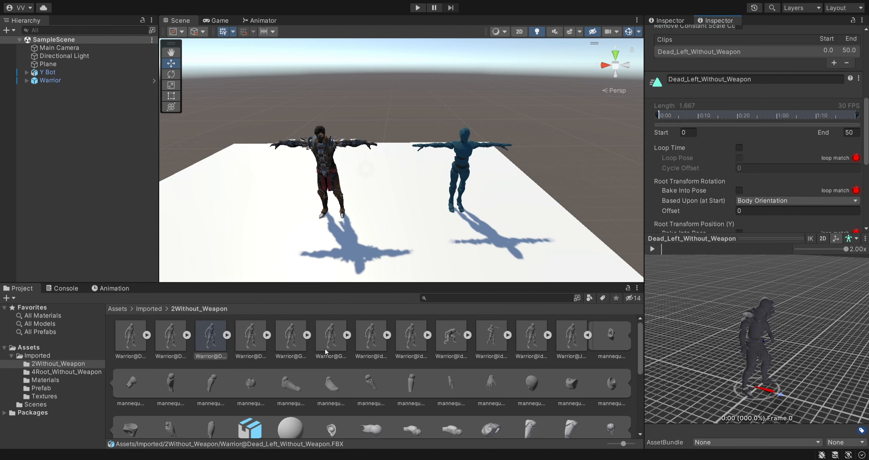
- Enable Loop Time for the Get_Hit_1_Without_Weapon clip and check its remaining root transform settings
click(290, 336)
scroll(728, 166, down, 6)
scroll(732, 120, up, 2)
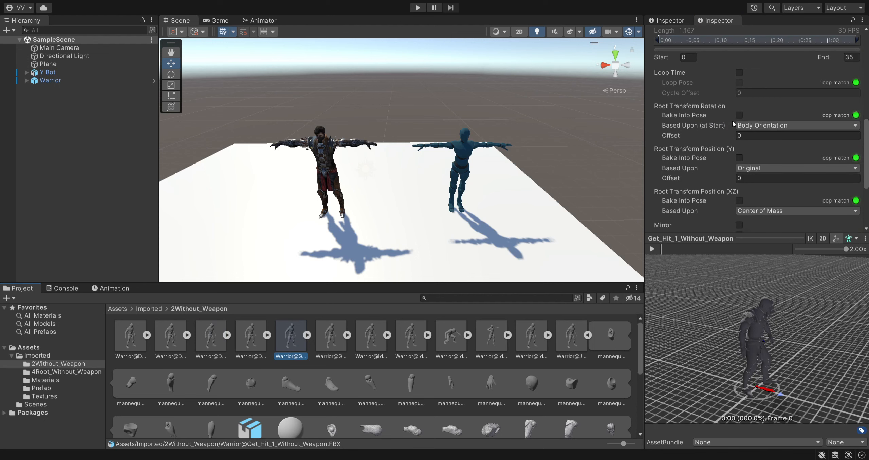
click(738, 73)
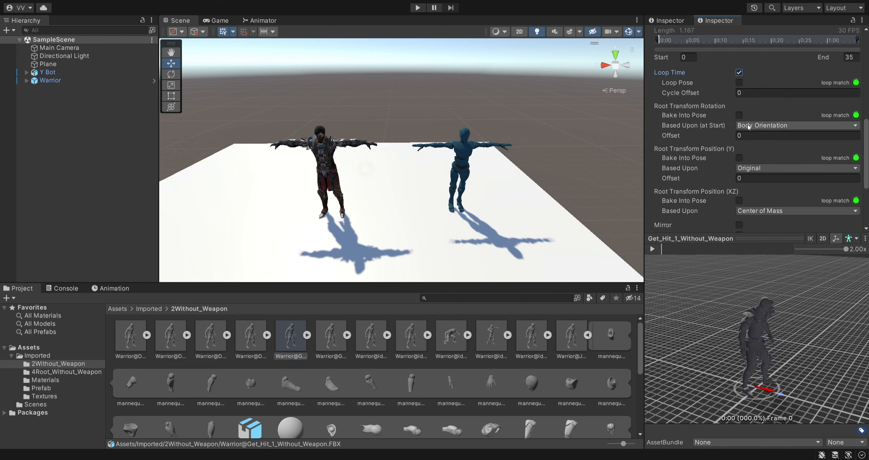
scroll(826, 198, down, 6)
scroll(730, 138, up, 5)
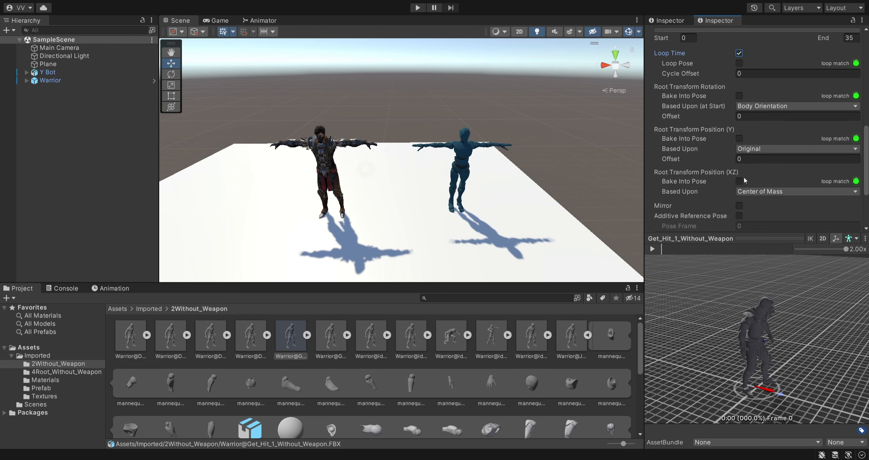
scroll(791, 182, down, 5)
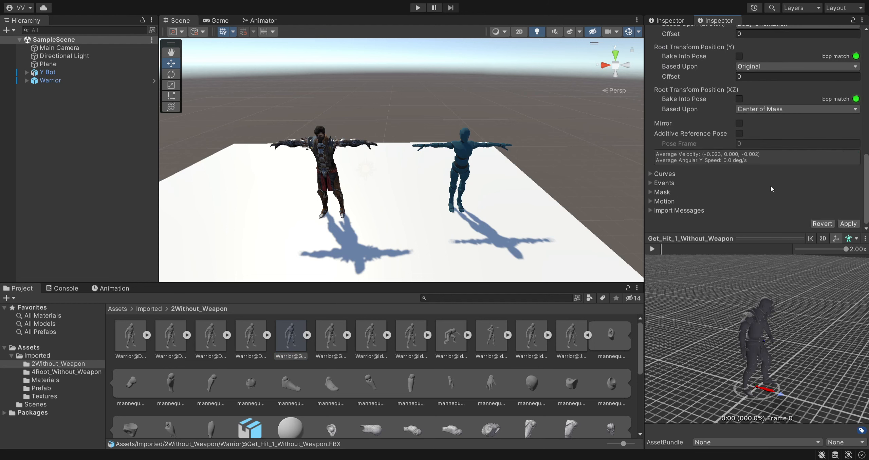
- Compare the animation import settings of the other Warrior models in the folder, including Idle_Without_Weapon and Idle_Swim
click(331, 344)
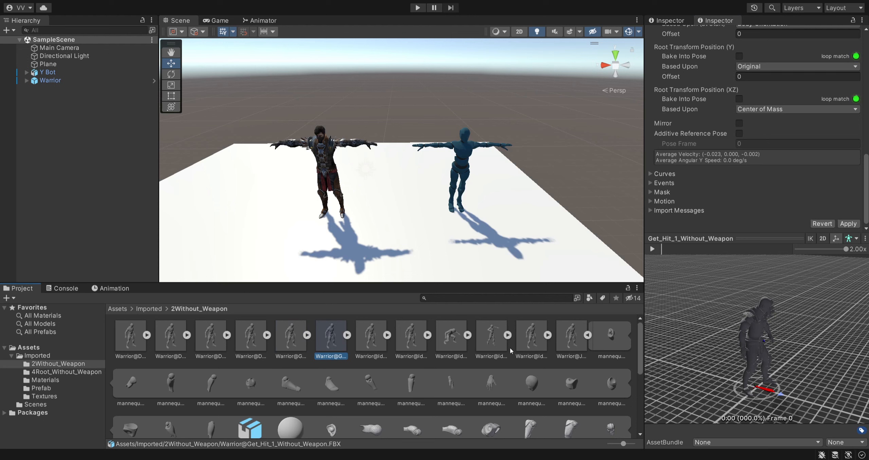
click(543, 346)
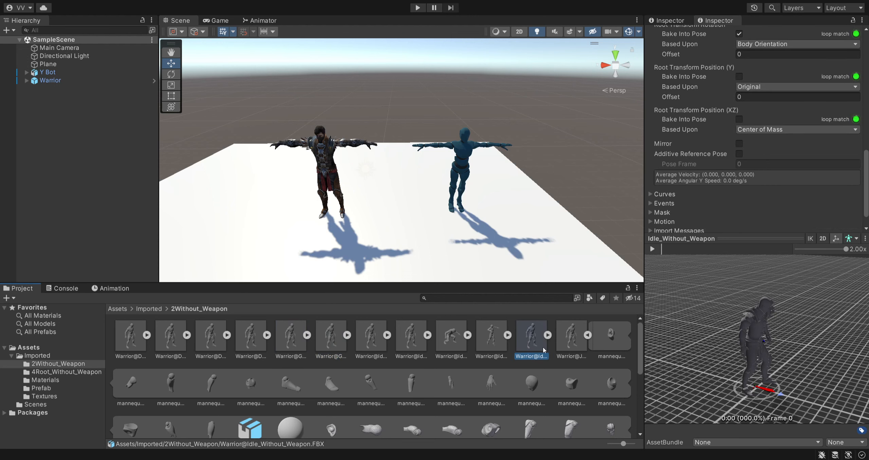
click(576, 350)
click(458, 344)
click(494, 343)
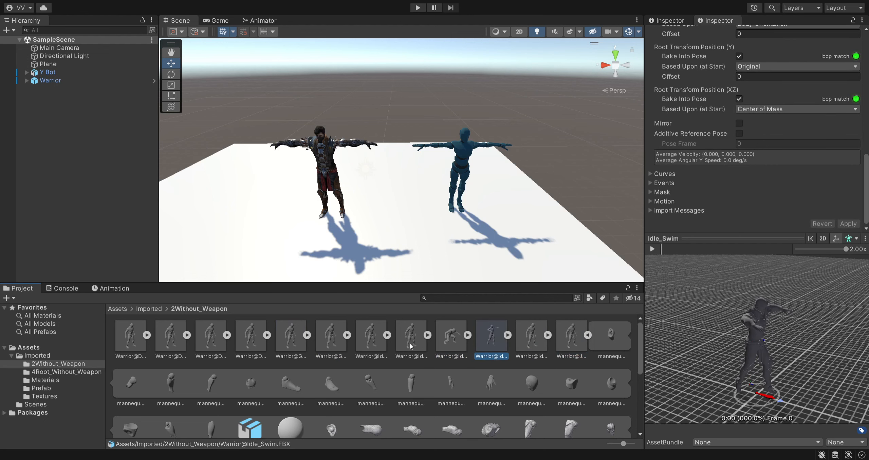
click(411, 344)
- Select Y Bot and Warrior in the scene in turn to check their Animator components
click(46, 118)
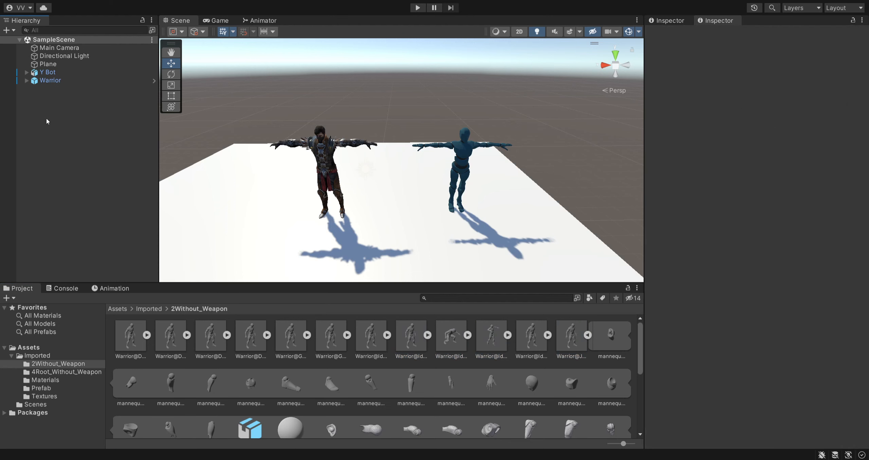
click(78, 72)
key(Down)
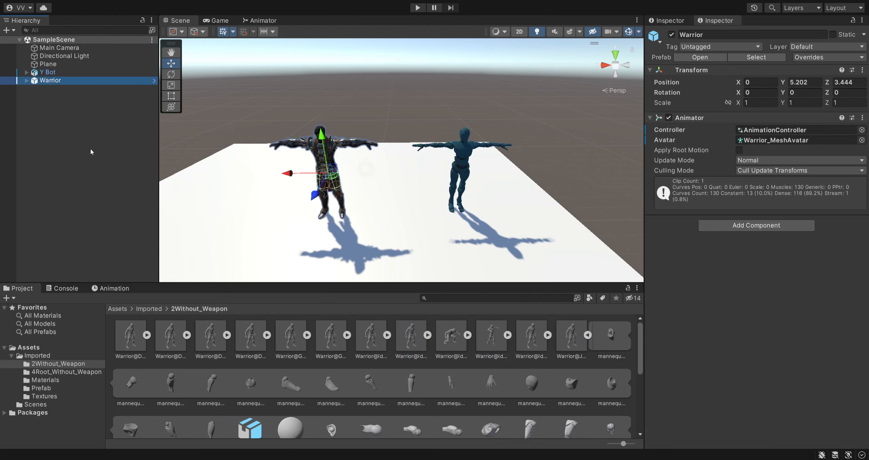
- Open the avatar configuration of Warrior_Mesh from the Imported folder, inspect its bone mapping, and return to the scene
click(122, 310)
click(309, 348)
click(130, 343)
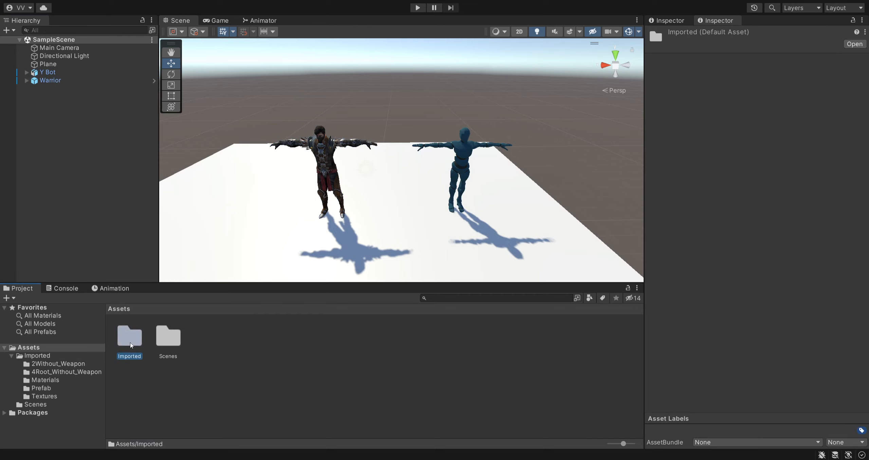
double_click(130, 342)
scroll(334, 357, down, 5)
click(126, 377)
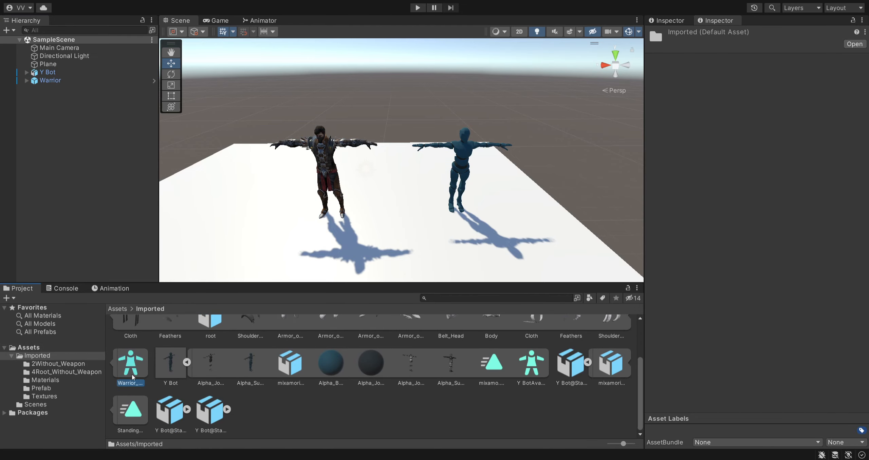
click(754, 56)
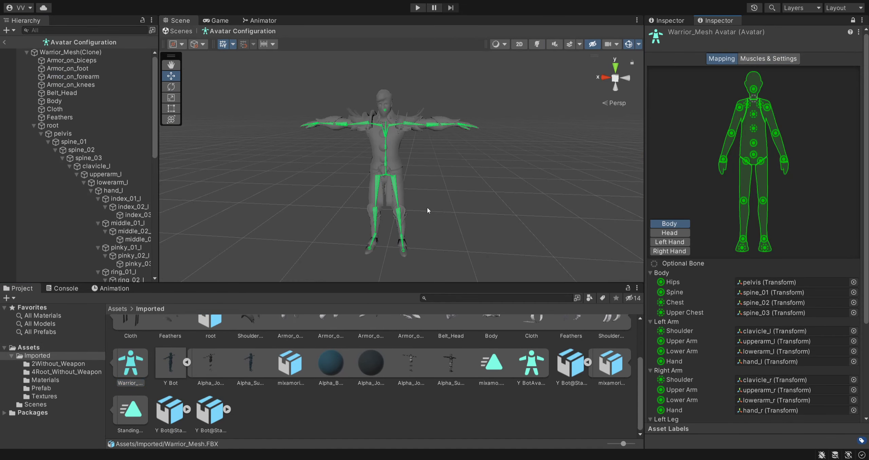
alt+drag(427, 208, 392, 200)
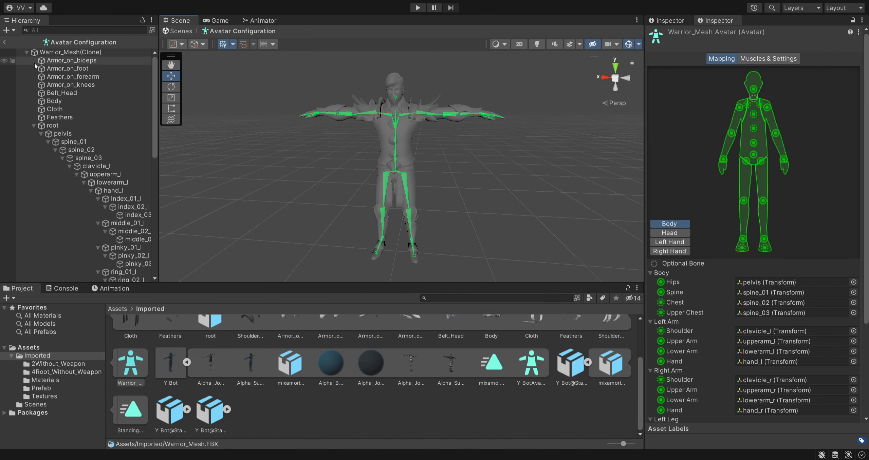
click(4, 42)
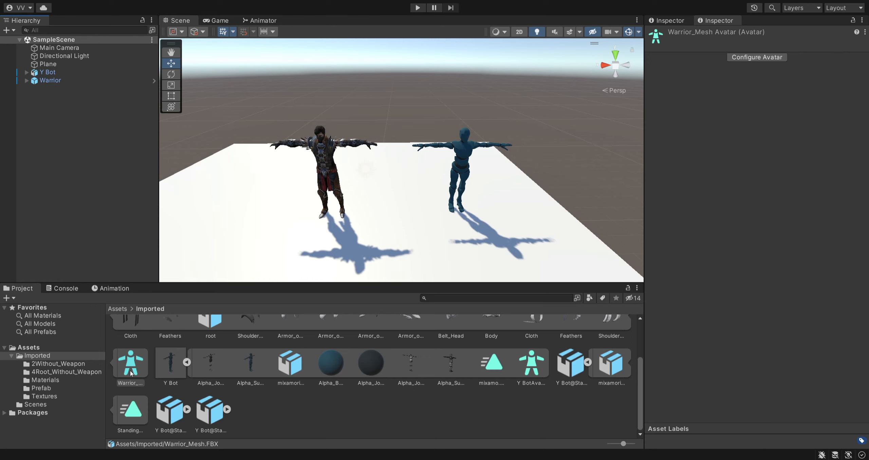
click(141, 387)
click(376, 422)
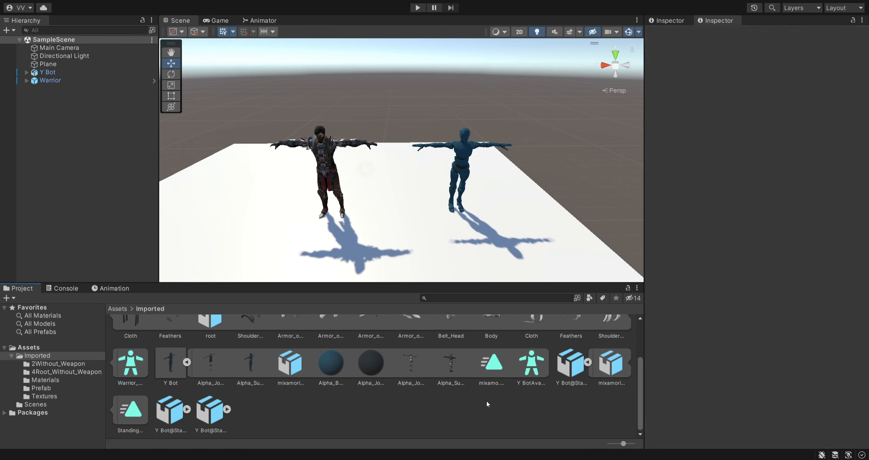
- Collapse the expanded sub-assets of the Warrior_Mesh and Y Bot models in the Imported folder
scroll(527, 405, up, 3)
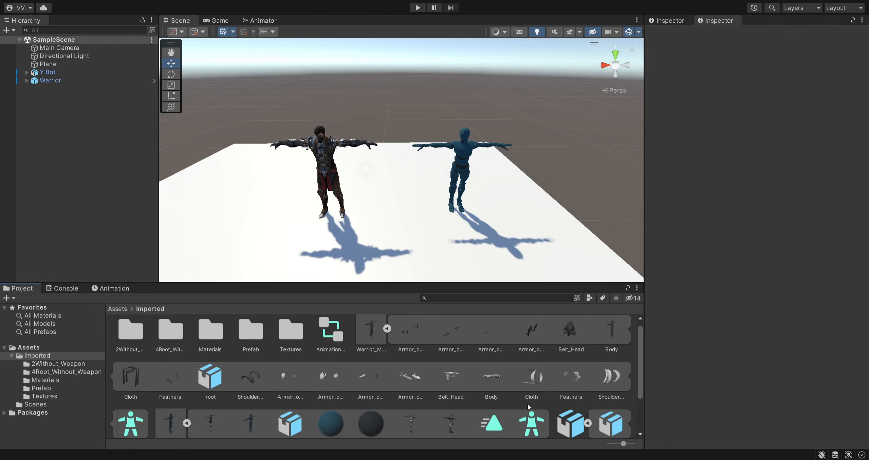
click(387, 328)
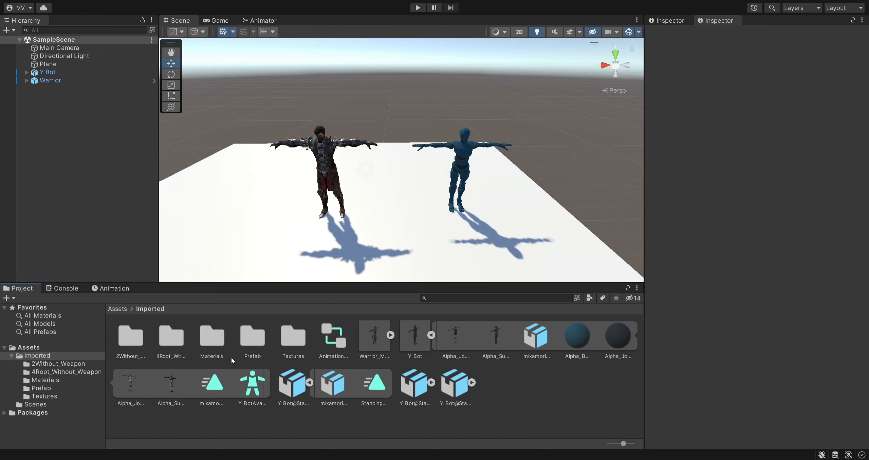
click(431, 335)
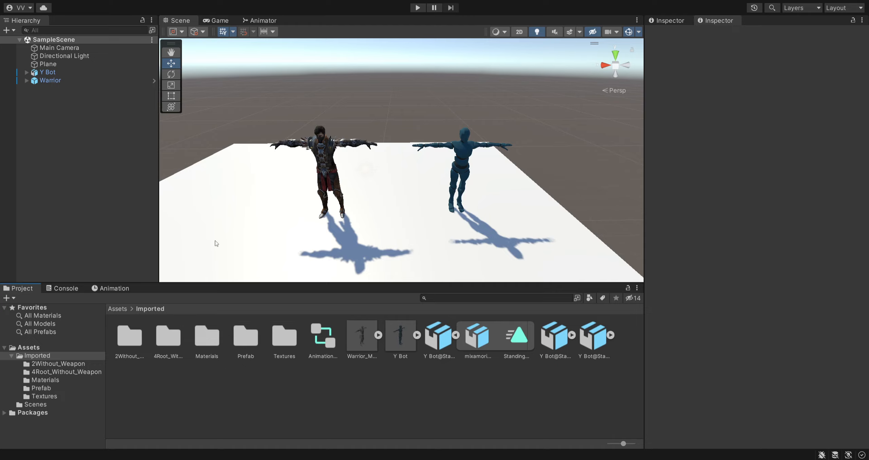
alt+drag(448, 227, 469, 224)
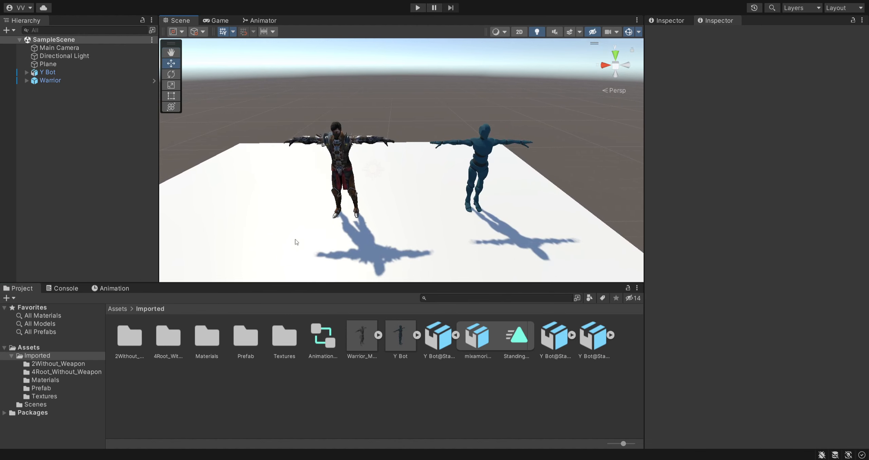